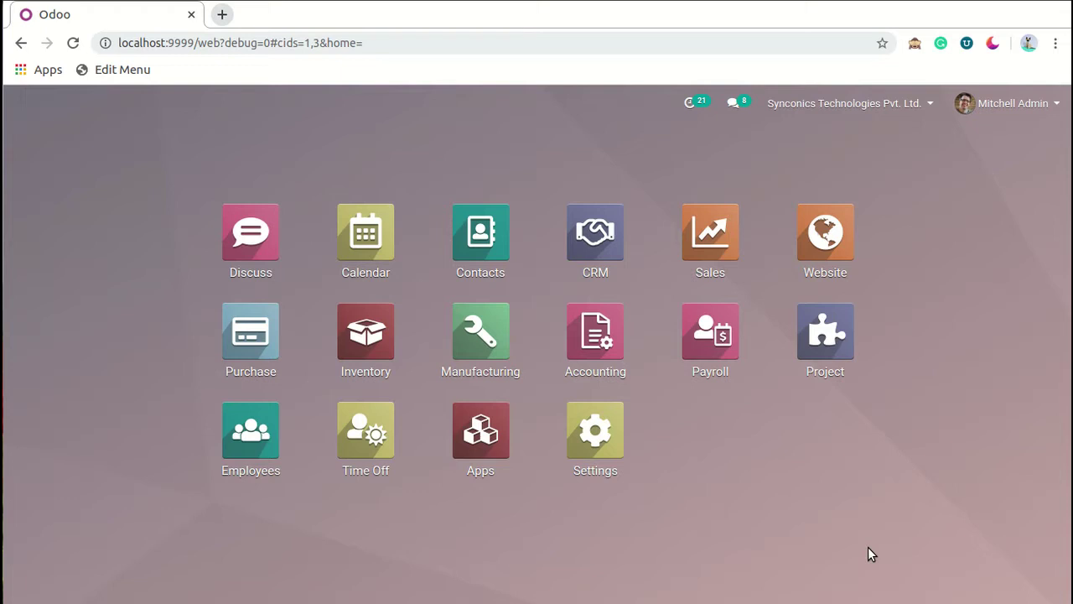
# Activate developer mode from Settings and reload the General Settings page in debug mode
pyautogui.click(623, 445)
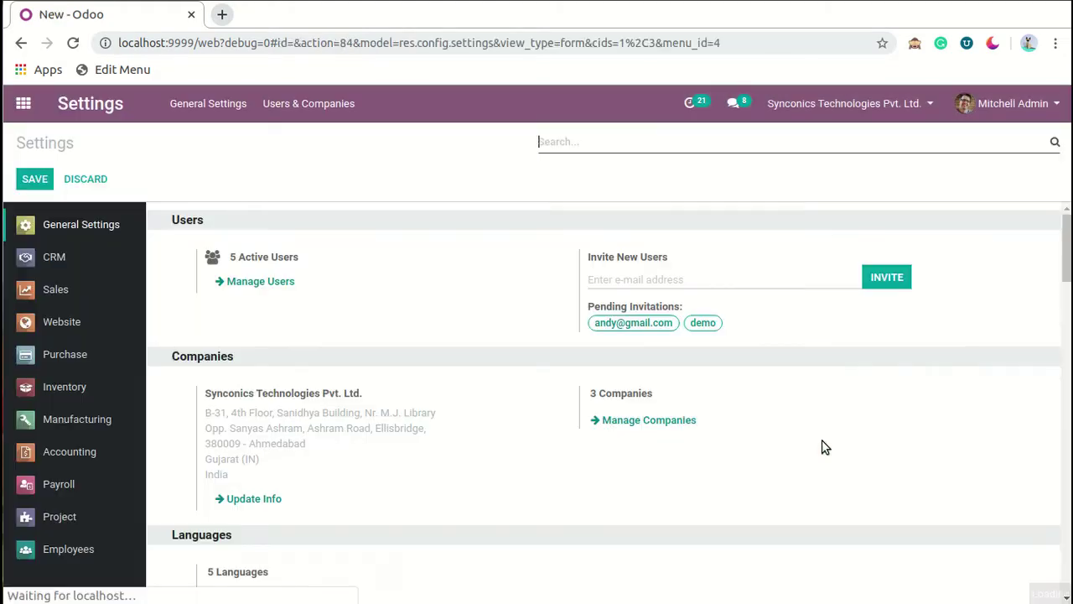
pyautogui.scroll(-15, 545, 525)
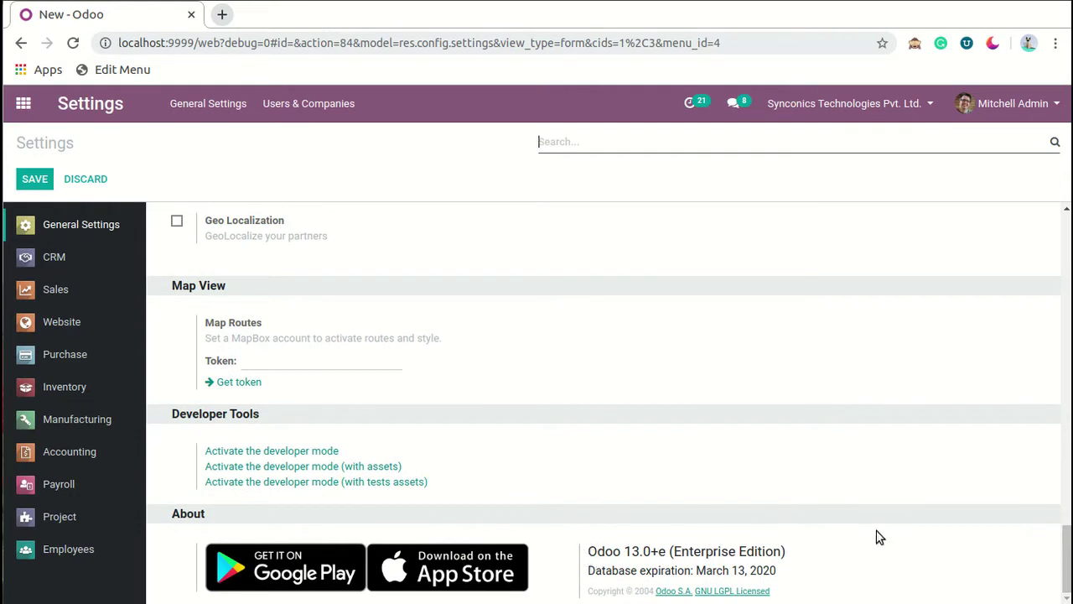
pyautogui.click(24, 104)
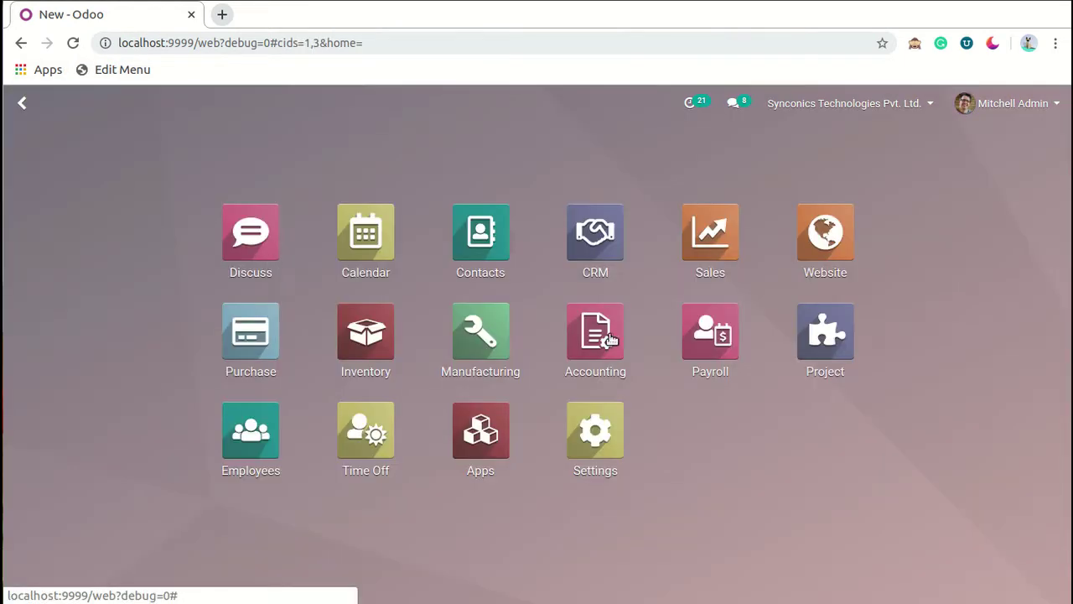
pyautogui.click(625, 445)
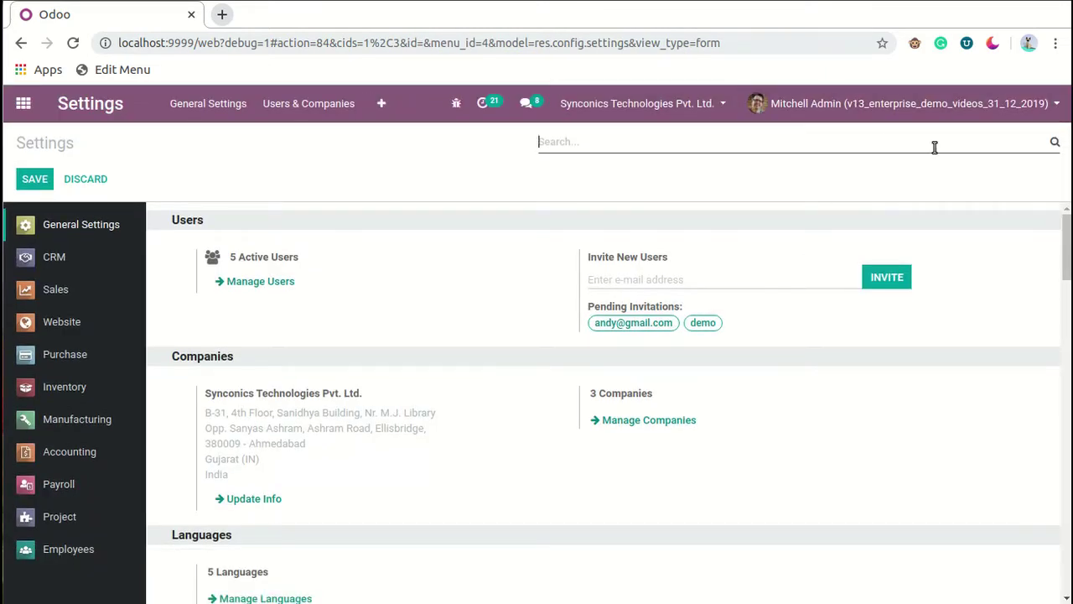
# Go to Technical > Email > Emails and look through all 24 email records
pyautogui.click(381, 103)
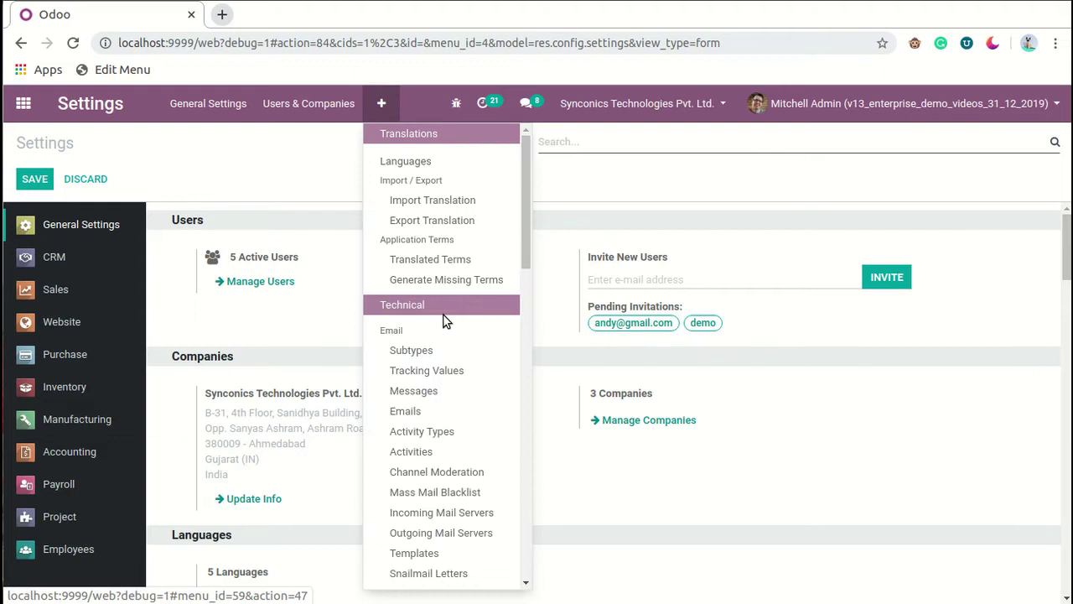
pyautogui.scroll(-2, 469, 310)
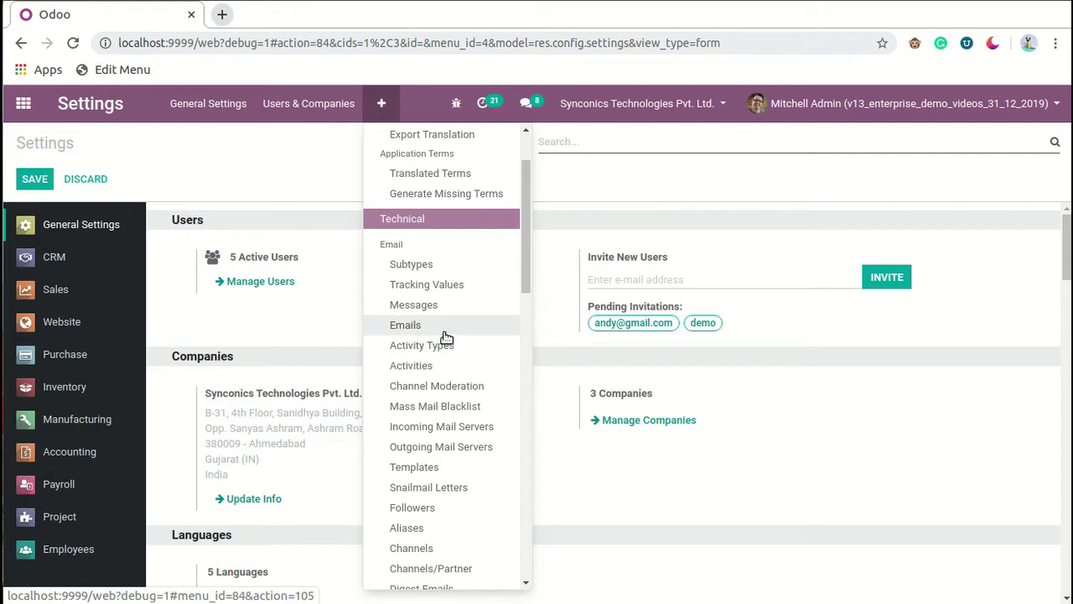
pyautogui.click(505, 332)
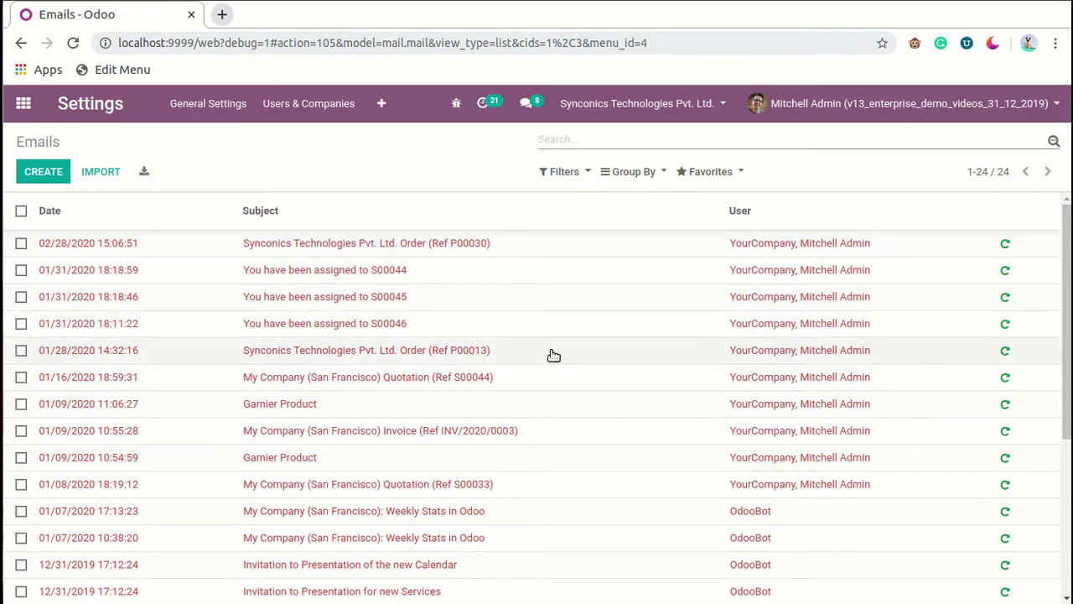
pyautogui.scroll(-4, 553, 355)
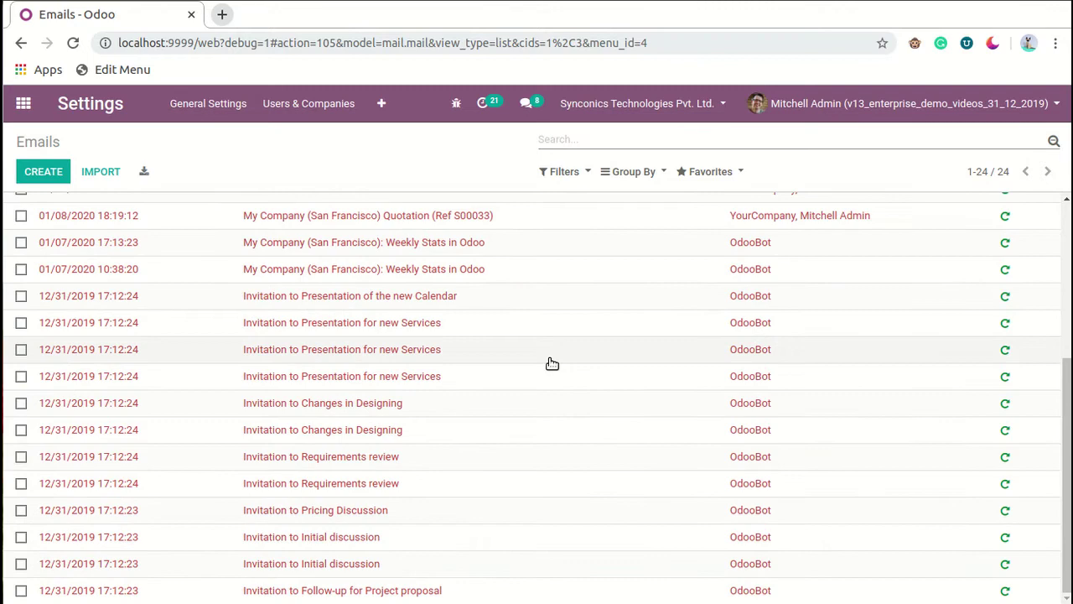
pyautogui.scroll(4, 552, 360)
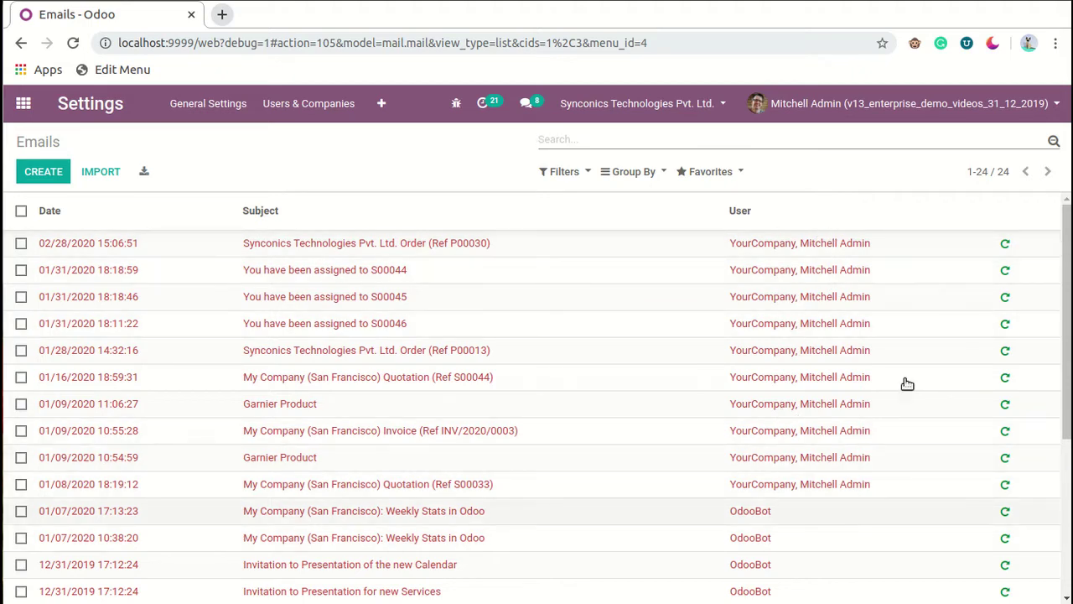
pyautogui.scroll(-5, 814, 470)
pyautogui.scroll(-2, 818, 511)
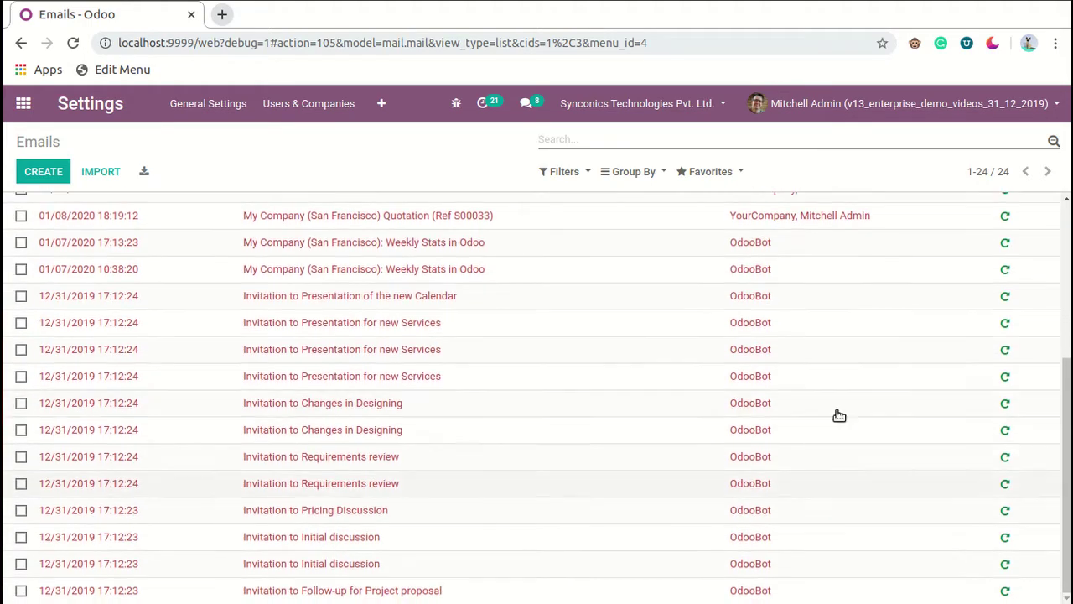
pyautogui.scroll(4, 810, 554)
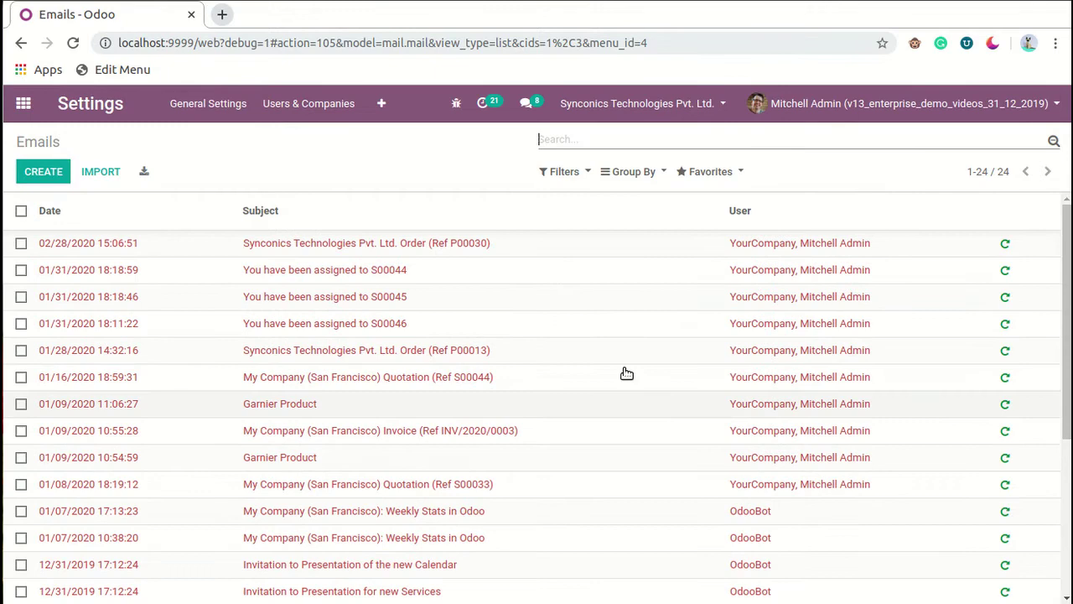
# Open the failed P00030 email and highlight its subject and sender address
pyautogui.click(642, 248)
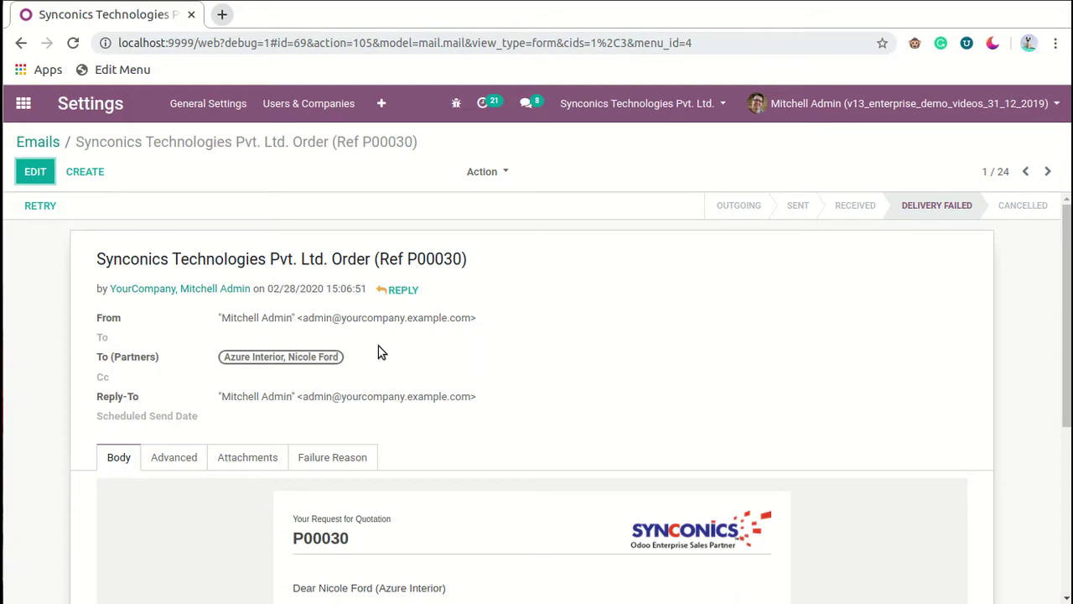
pyautogui.scroll(-2, 378, 352)
pyautogui.scroll(2, 381, 343)
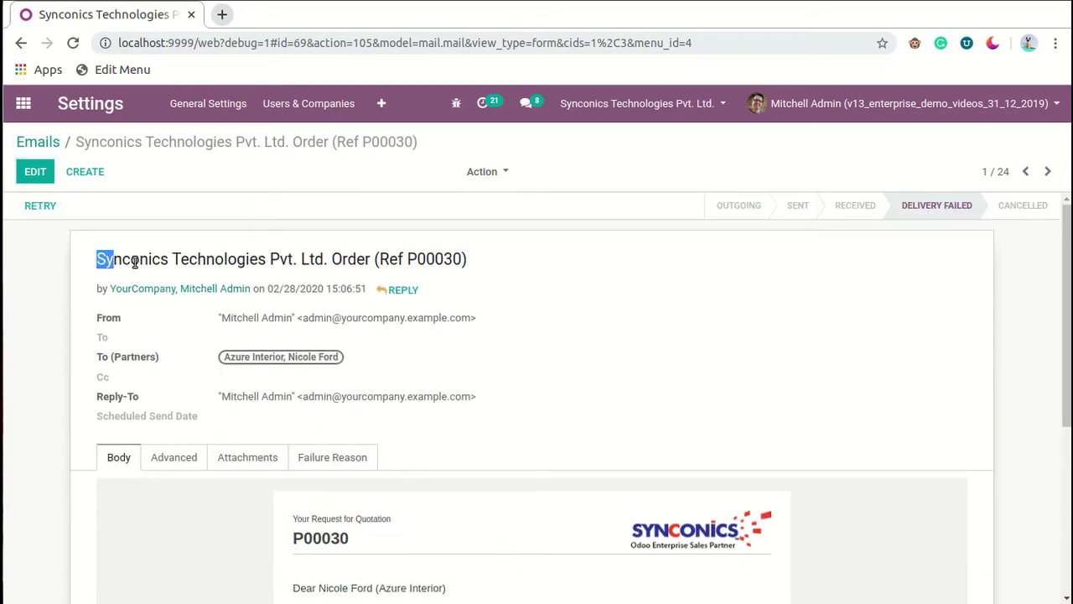
pyautogui.moveTo(99, 257); pyautogui.dragTo(571, 260)
pyautogui.click(574, 268)
pyautogui.moveTo(219, 322); pyautogui.dragTo(352, 340)
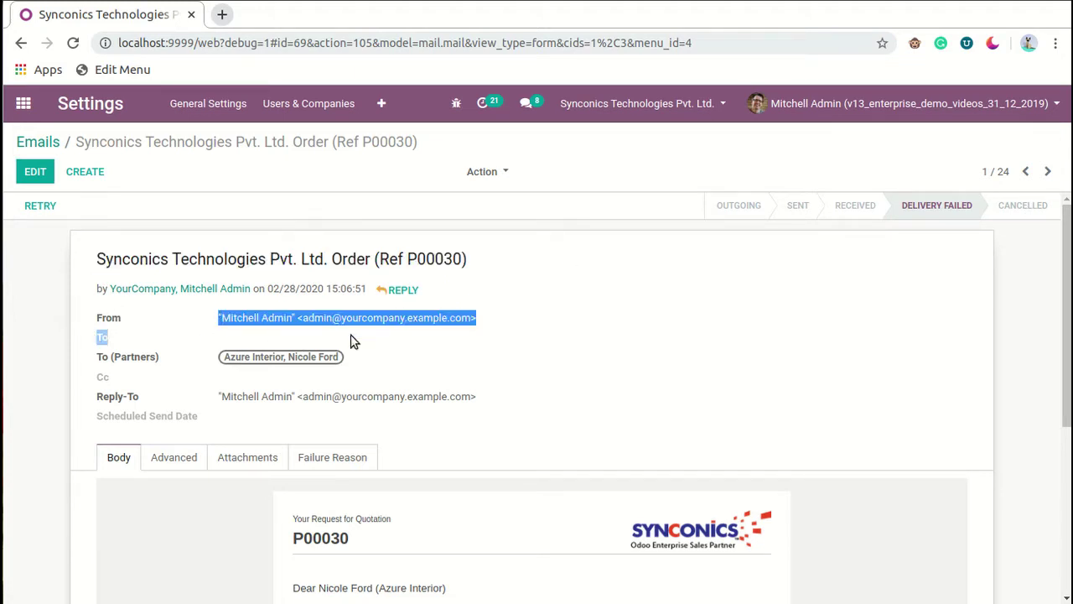
pyautogui.click(546, 336)
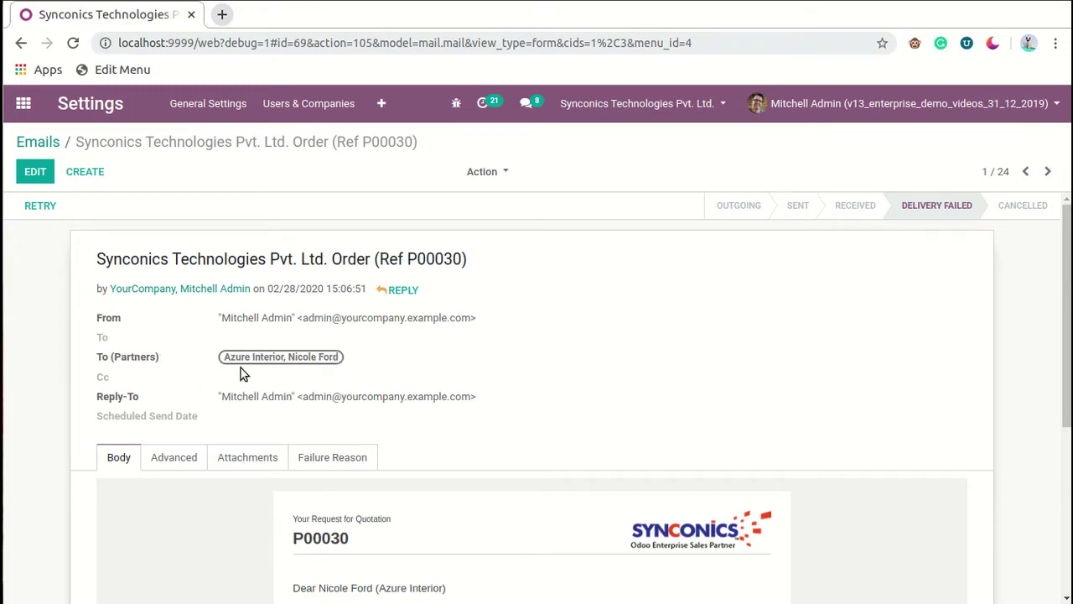
# Read through the P00030 email's recipients and message body
pyautogui.scroll(-1, 268, 352)
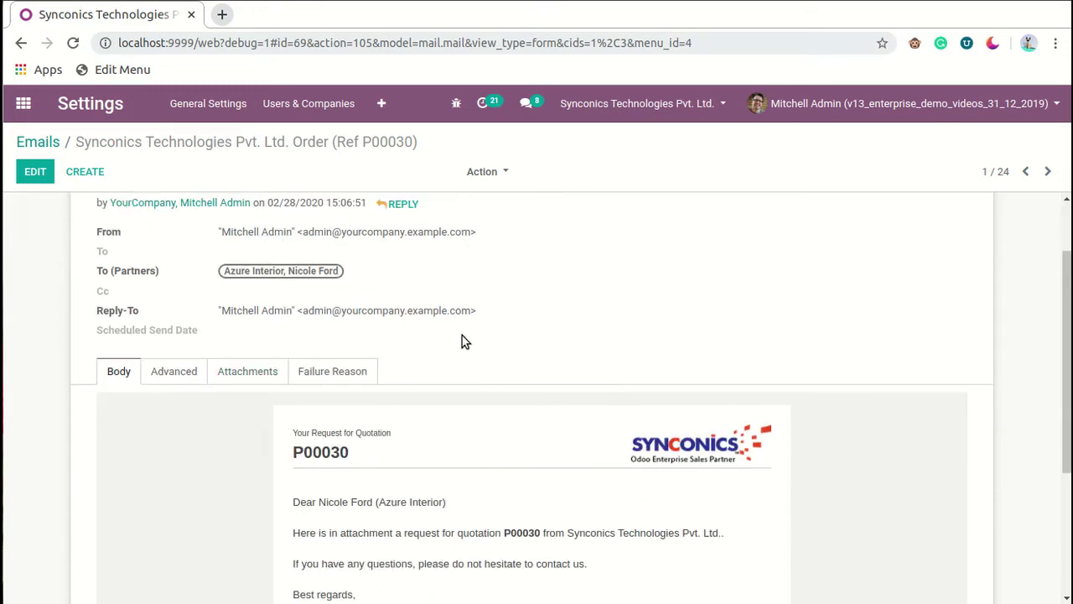
pyautogui.scroll(-2, 492, 336)
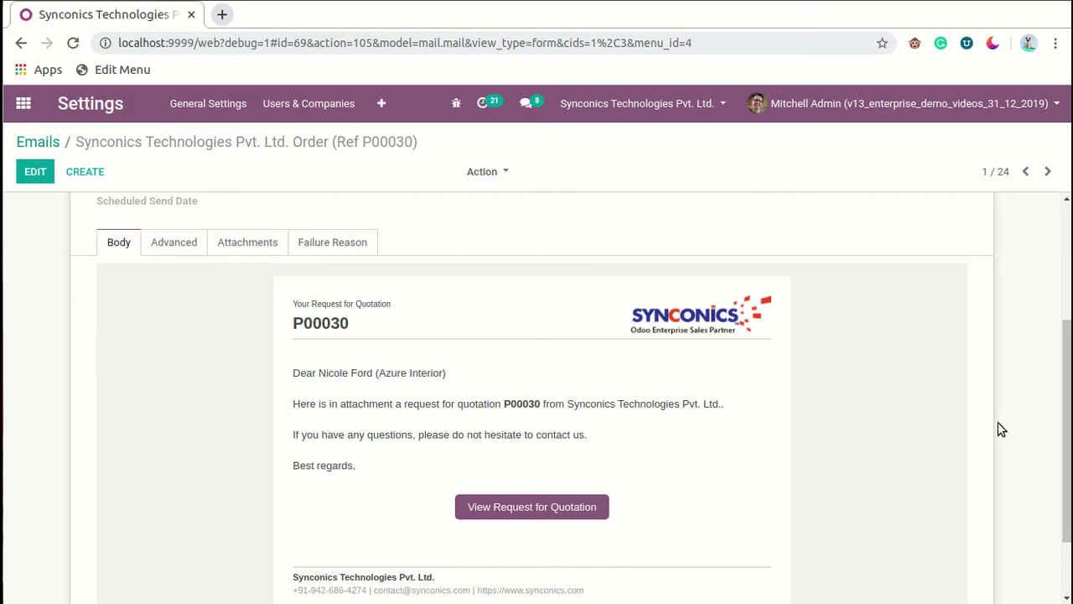
pyautogui.scroll(-2, 778, 402)
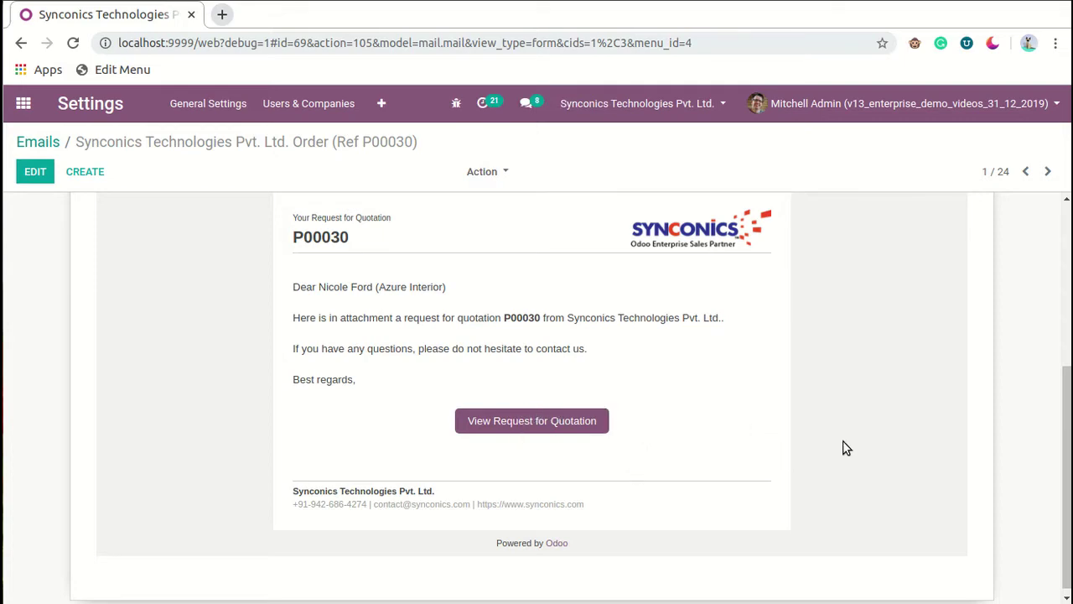
pyautogui.scroll(4, 843, 440)
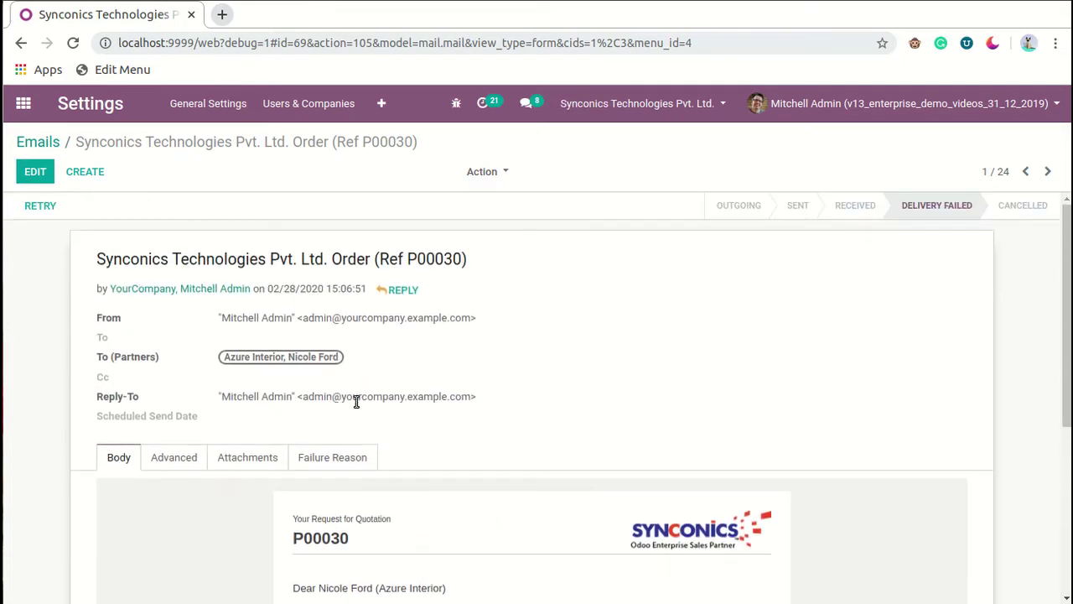
pyautogui.scroll(-5, 479, 427)
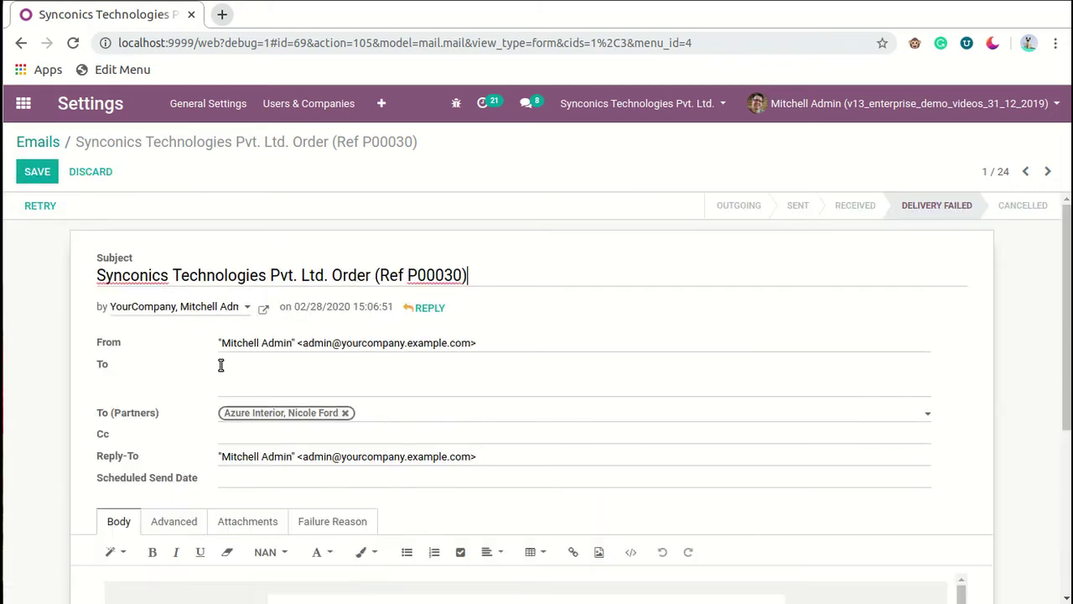
# Show the Advanced tab with status flags and related document purchase.order 30
pyautogui.scroll(-5, 371, 475)
pyautogui.click(176, 393)
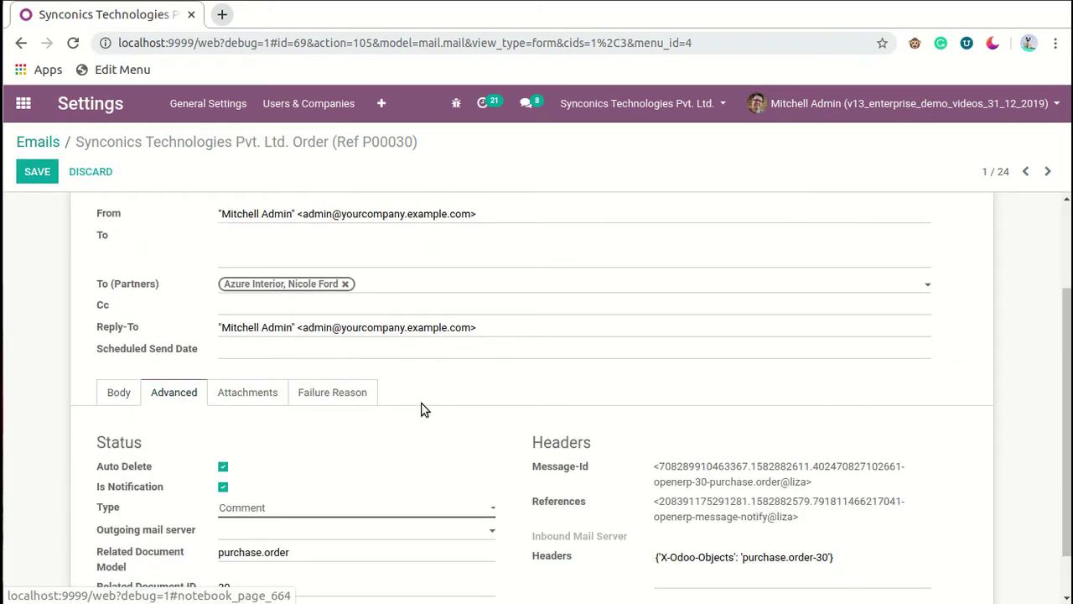
pyautogui.scroll(-1, 421, 411)
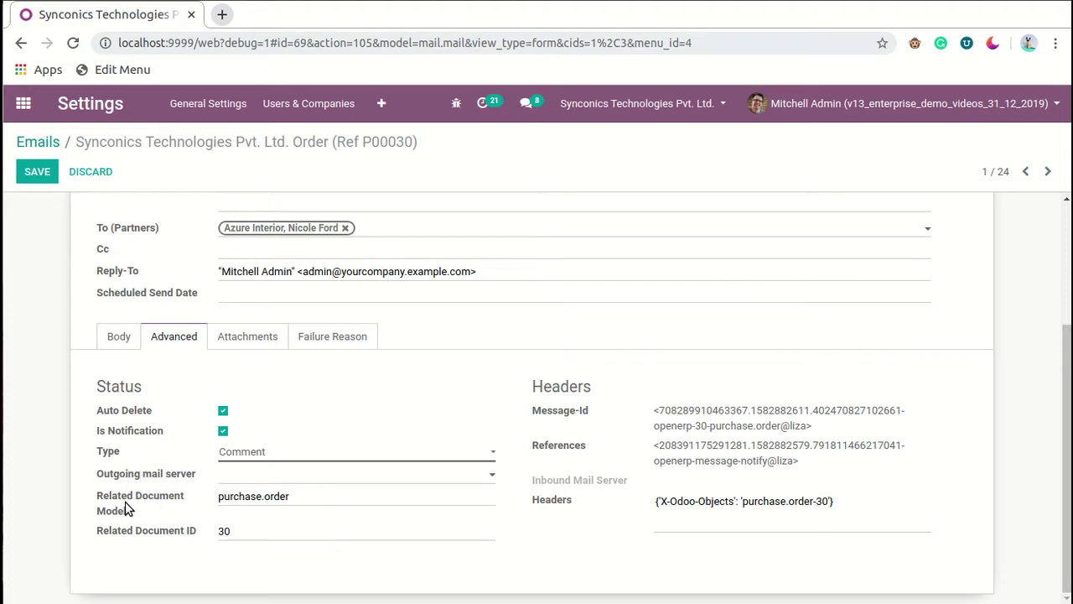
pyautogui.click(173, 508)
pyautogui.click(118, 520)
# Inspect the Message-Id and References headers, then save the email record
pyautogui.moveTo(652, 410); pyautogui.dragTo(826, 471)
pyautogui.click(825, 472)
pyautogui.scroll(2, 679, 353)
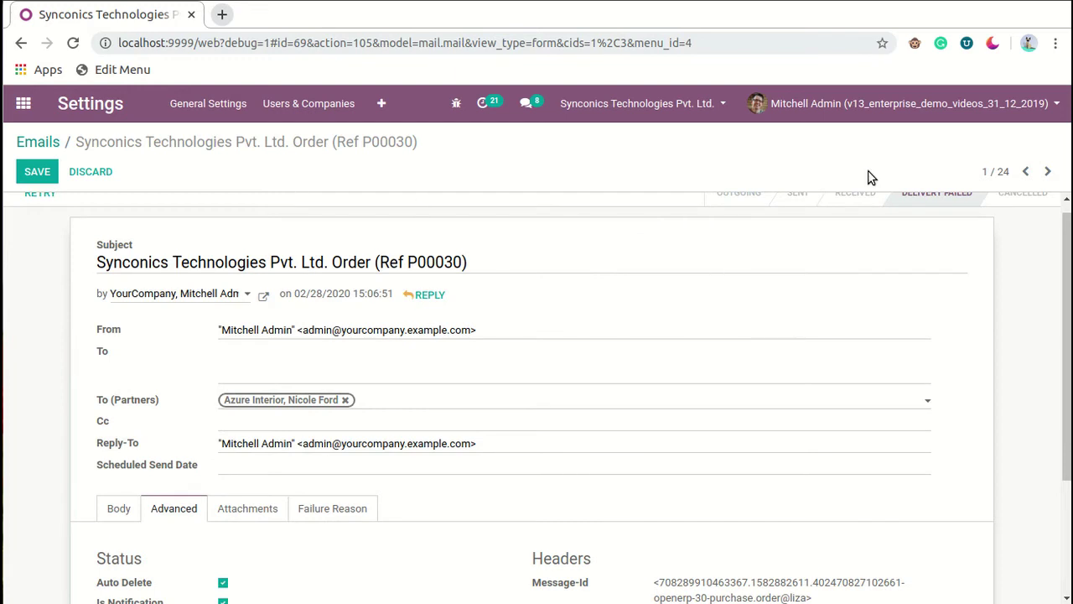
pyautogui.scroll(1, 182, 341)
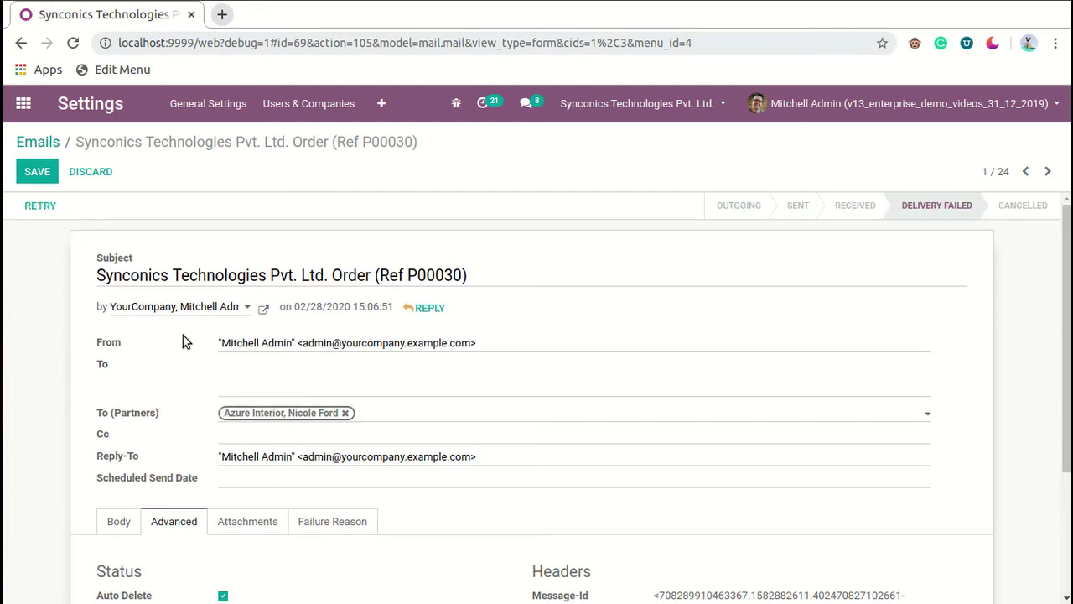
pyautogui.click(35, 171)
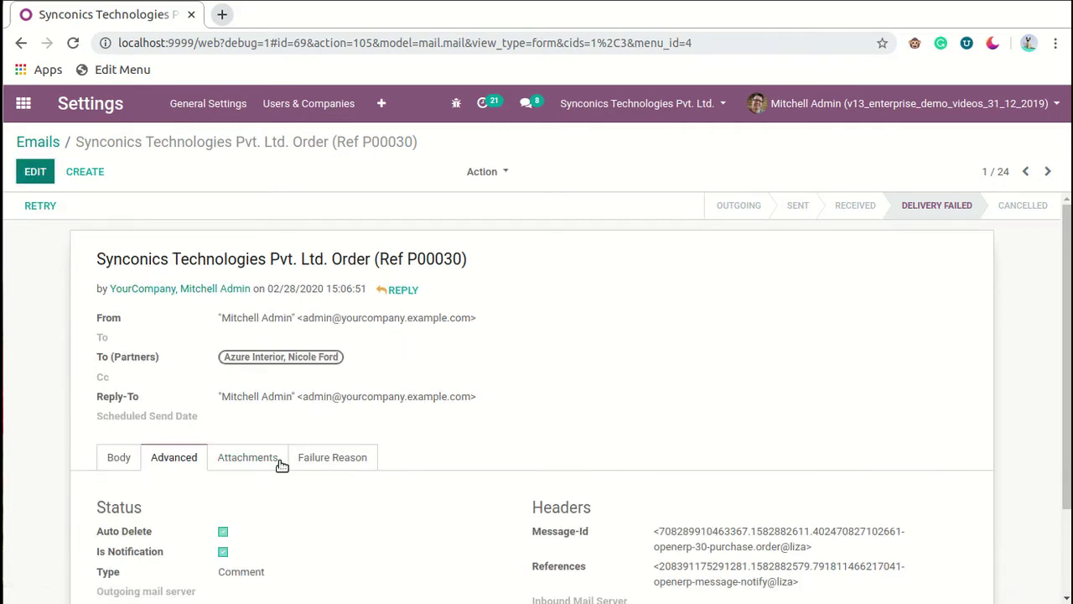
# Inspect the RFQ_P00030.pdf attachment record, then show the failure reason '111 Connection refused'
pyautogui.click(263, 461)
pyautogui.click(258, 519)
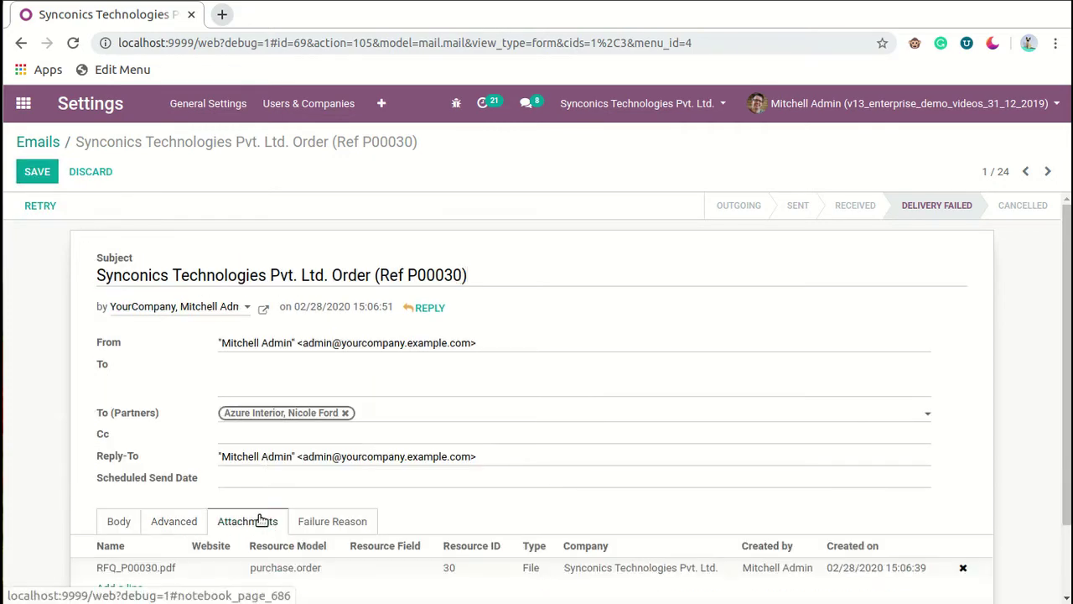
pyautogui.scroll(-2, 261, 519)
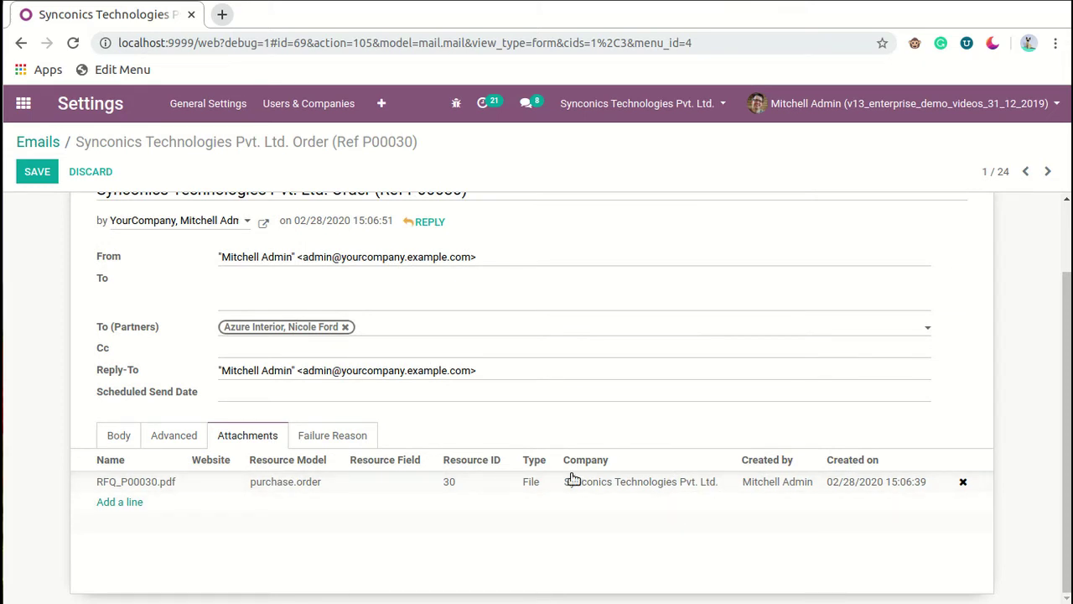
pyautogui.moveTo(425, 528)
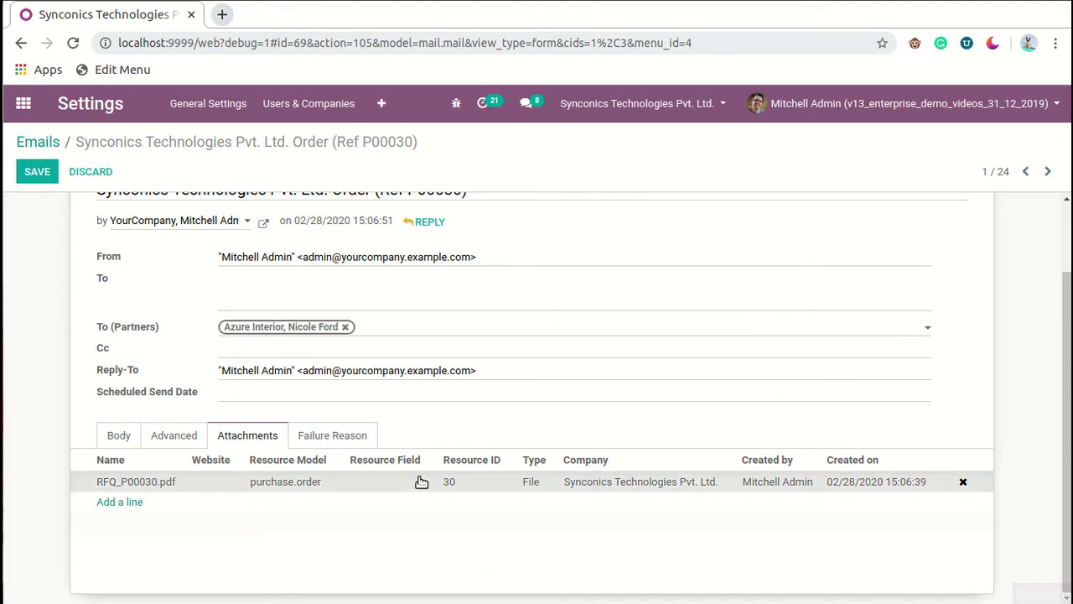
pyautogui.click(422, 482)
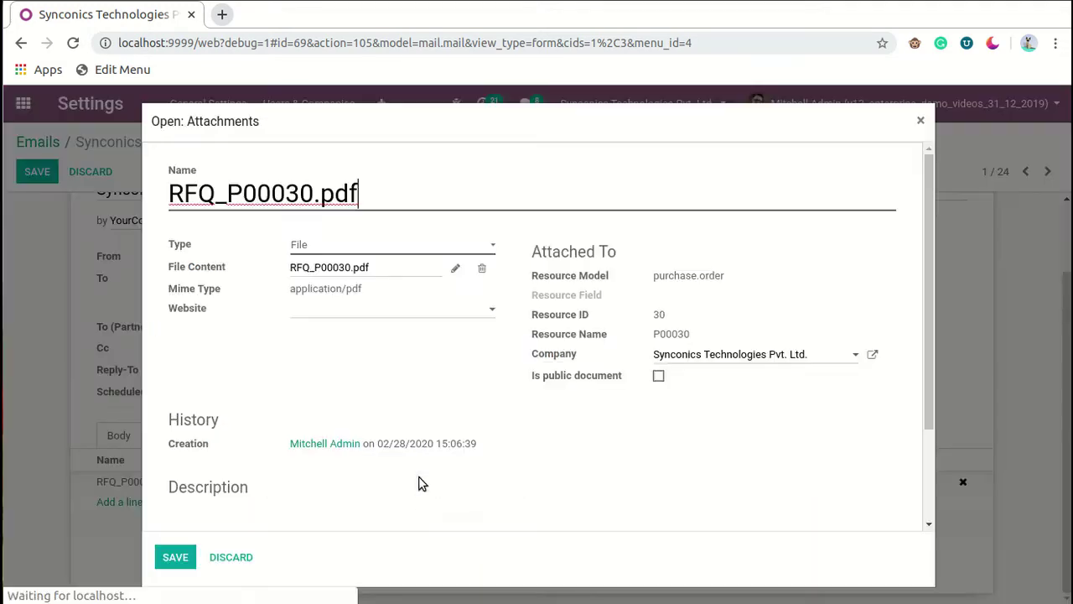
pyautogui.click(921, 121)
pyautogui.click(326, 434)
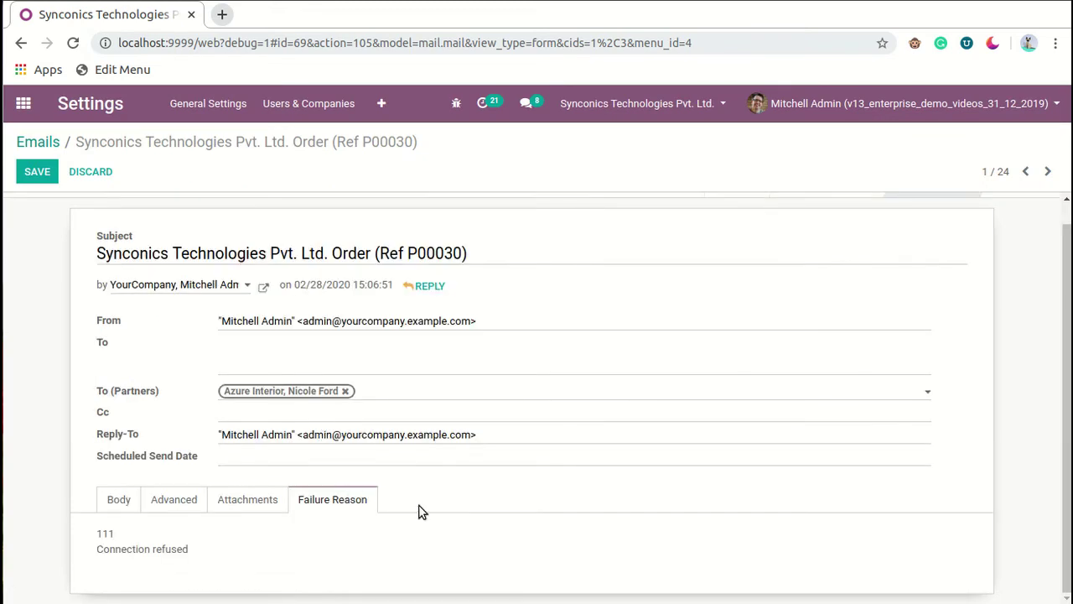
# Check the Delivery Failed status bar and save the P00030 email
pyautogui.scroll(1, 440, 516)
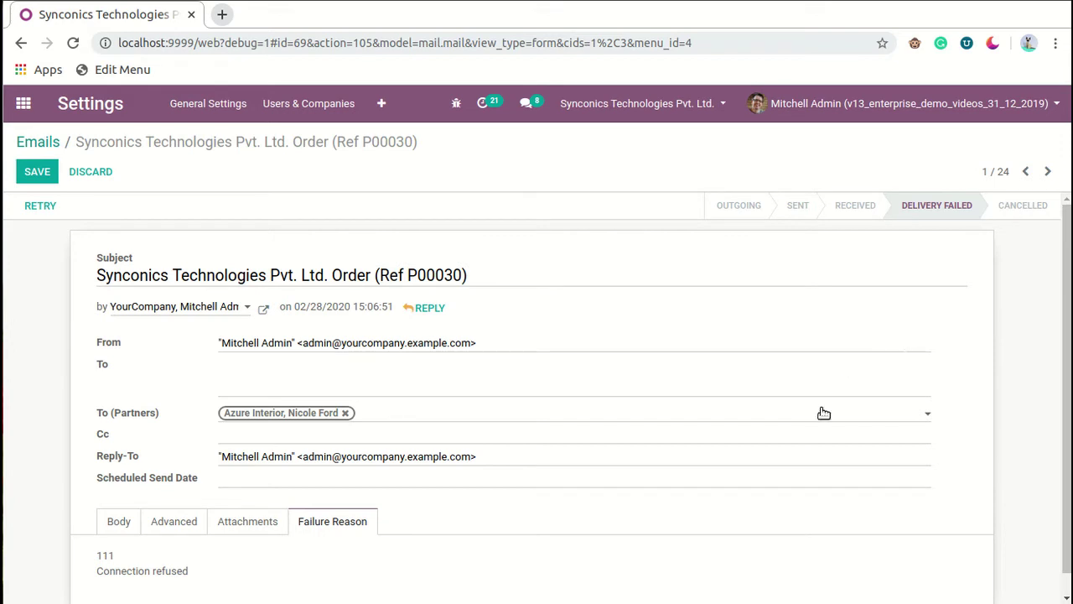
pyautogui.scroll(-1, 786, 472)
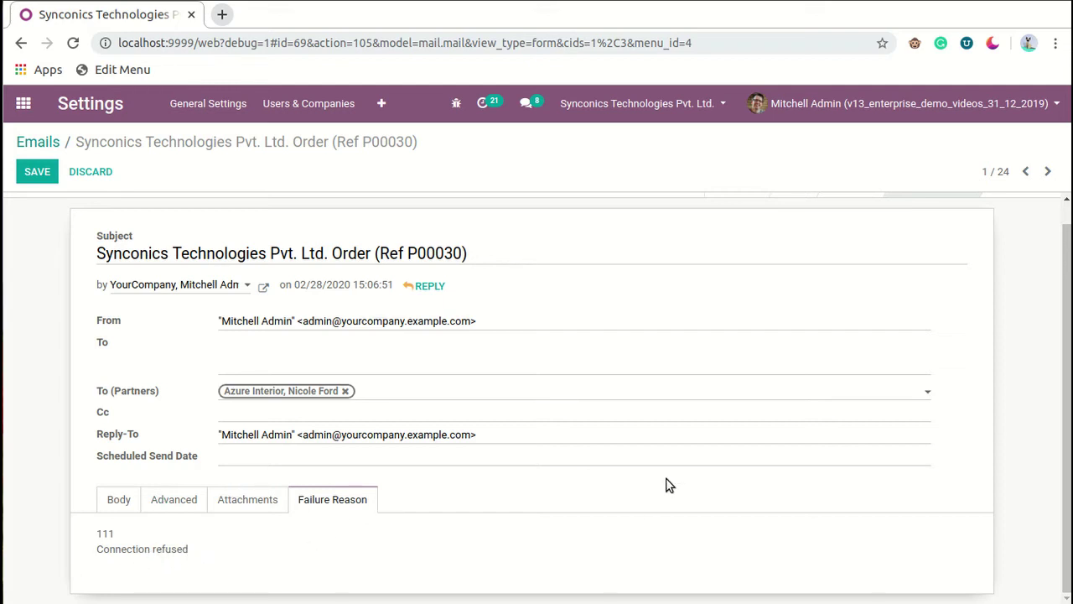
pyautogui.scroll(1, 669, 481)
pyautogui.click(37, 172)
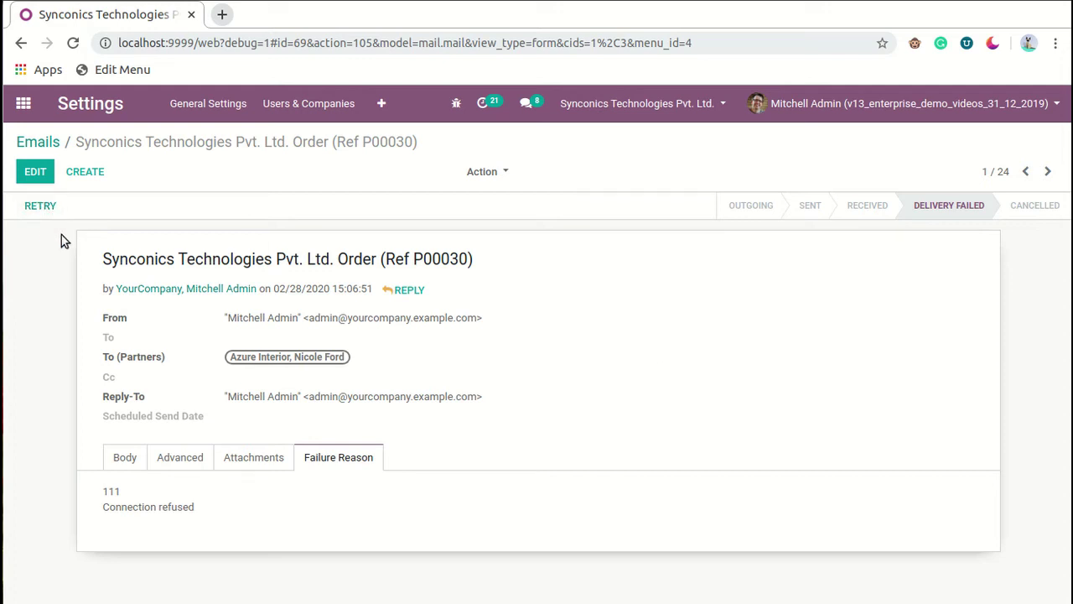
# Retry sending the P00030 email and open the 'You have been assigned to S00044' email
pyautogui.click(60, 214)
pyautogui.click(52, 144)
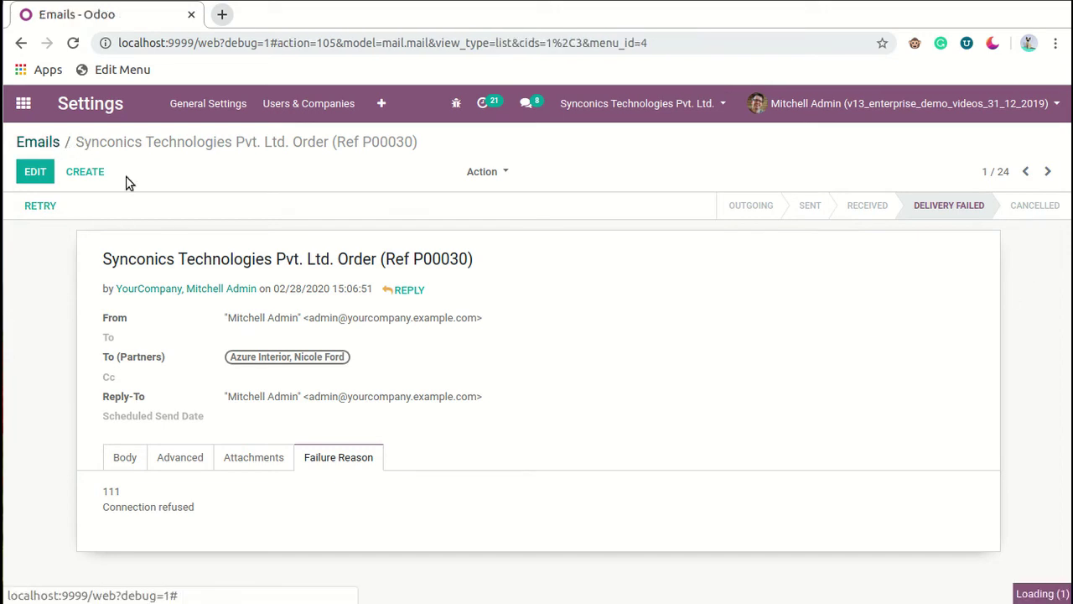
pyautogui.click(587, 275)
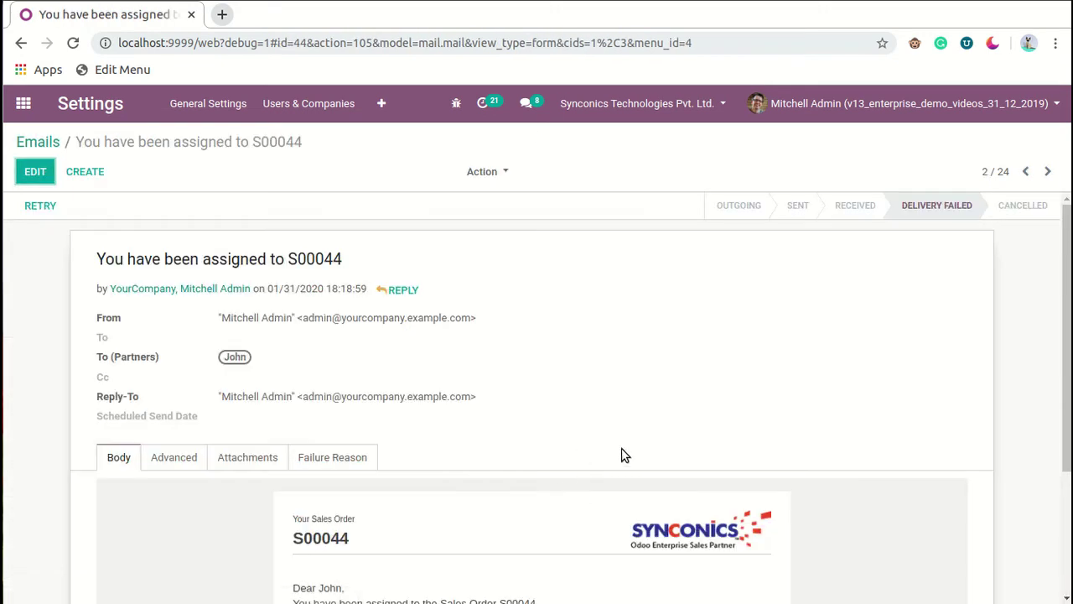
# Review the S00044 assignment email and return to the Emails list
pyautogui.scroll(-2, 620, 452)
pyautogui.scroll(1, 630, 435)
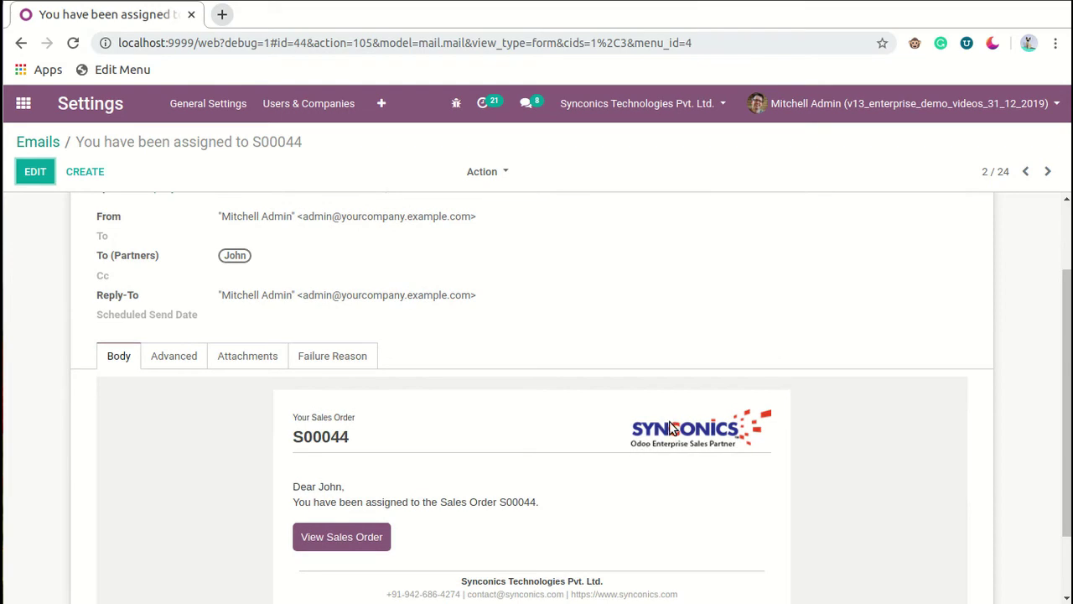
pyautogui.scroll(2, 669, 420)
pyautogui.scroll(-1, 591, 416)
pyautogui.scroll(-2, 587, 417)
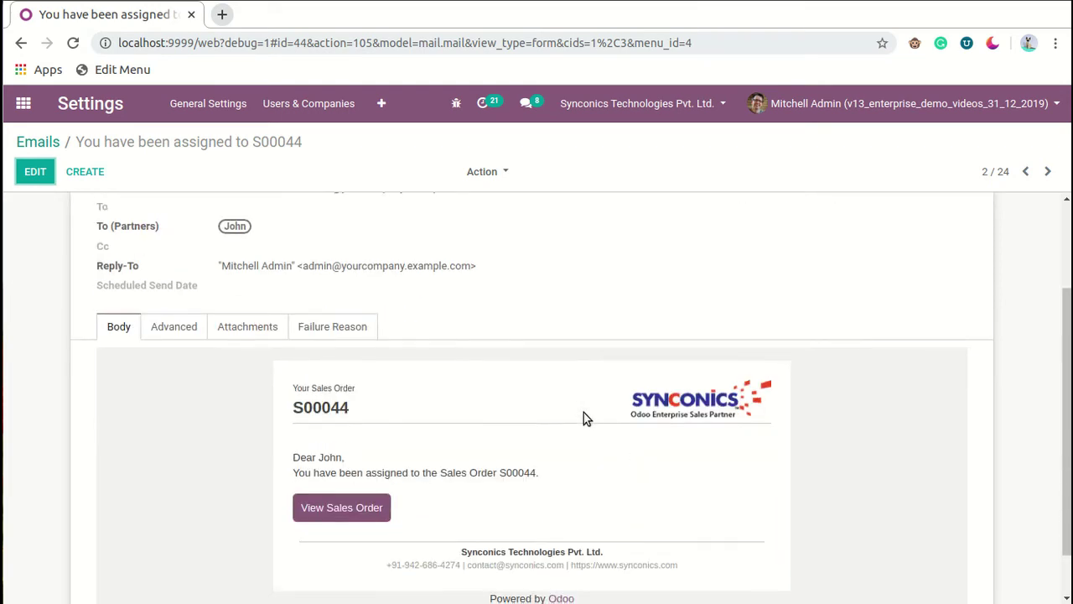
pyautogui.scroll(2, 502, 442)
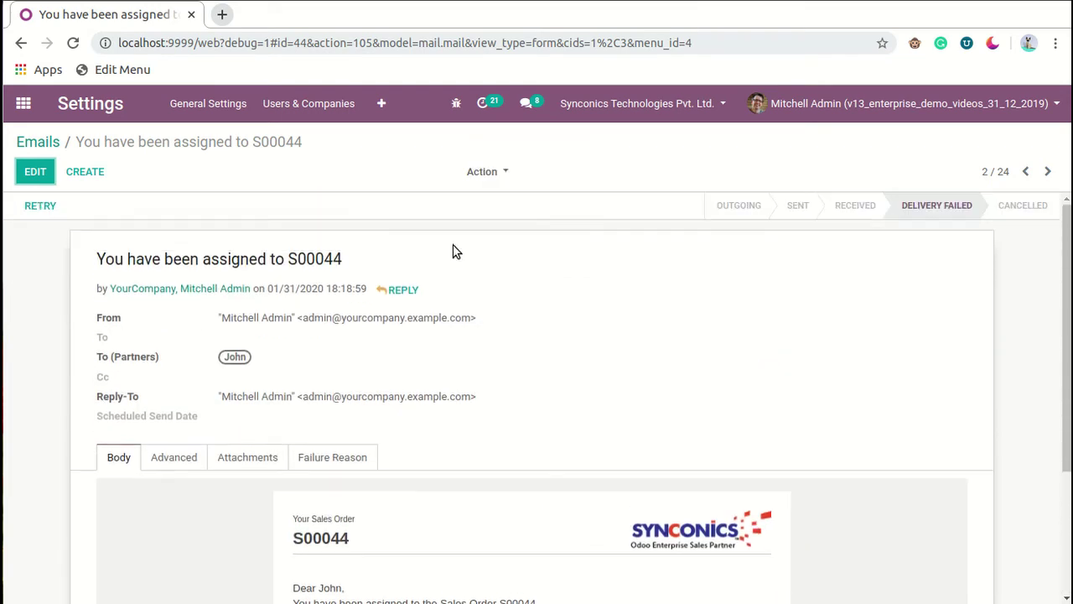
pyautogui.click(44, 145)
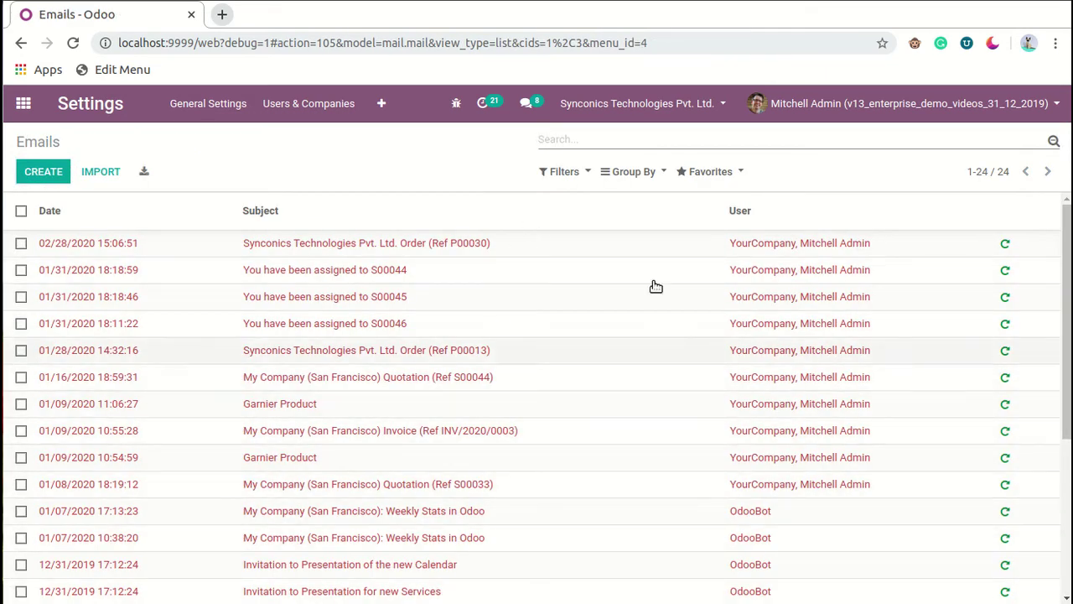
# Group emails by Status, expand Delivery Failed (24), then remove the grouping
pyautogui.click(643, 173)
pyautogui.click(651, 202)
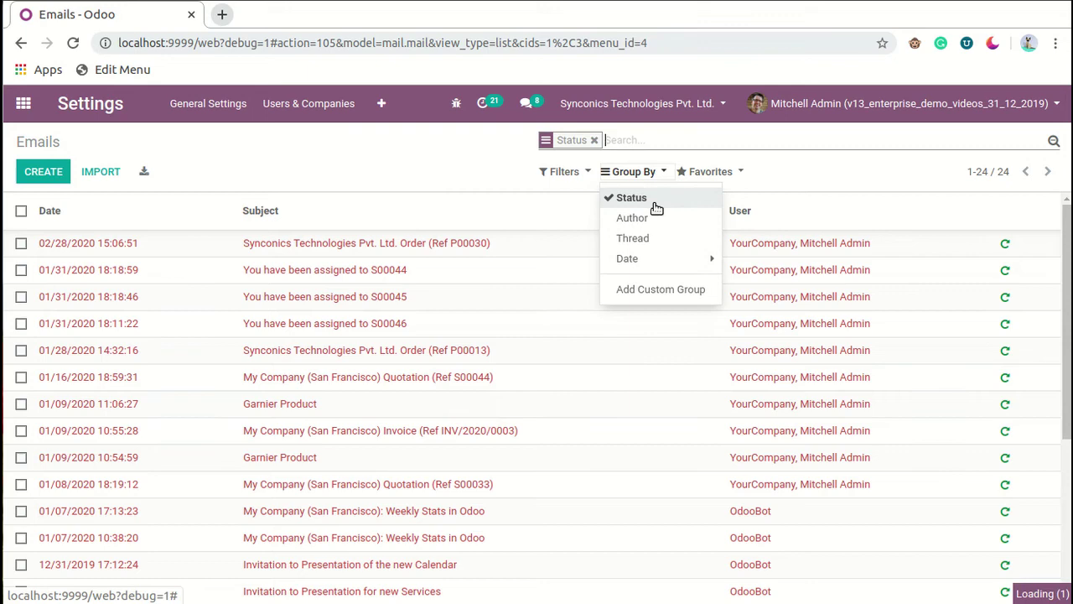
pyautogui.click(228, 226)
pyautogui.click(282, 243)
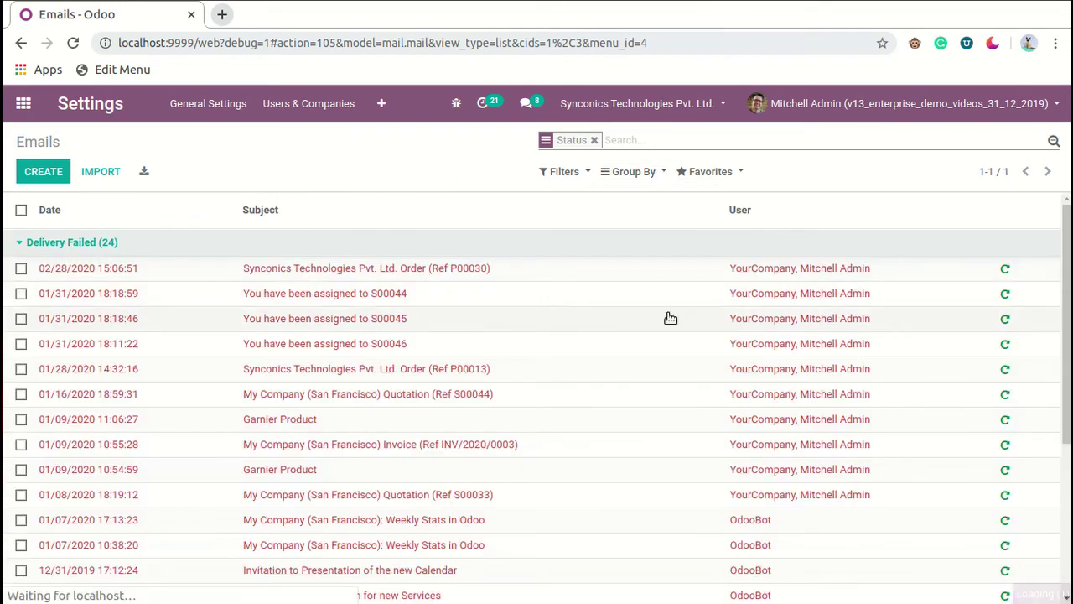
pyautogui.click(594, 140)
# Group by Author, expand OdooBot (14) and YourCompany (10), then ungroup the list
pyautogui.click(644, 171)
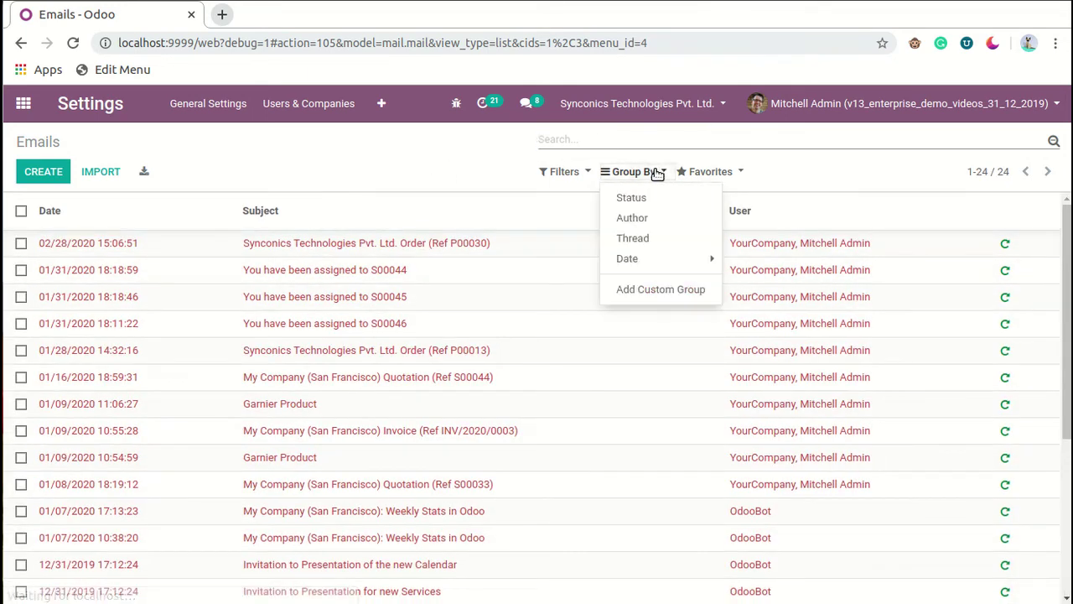
pyautogui.click(673, 218)
pyautogui.click(482, 257)
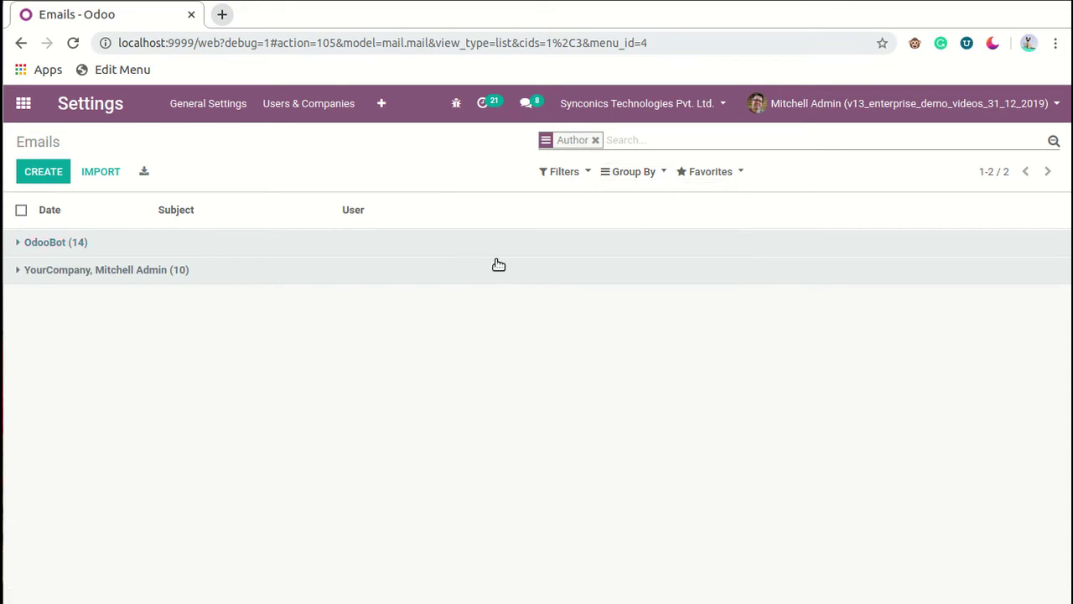
pyautogui.click(503, 244)
pyautogui.scroll(-1, 502, 520)
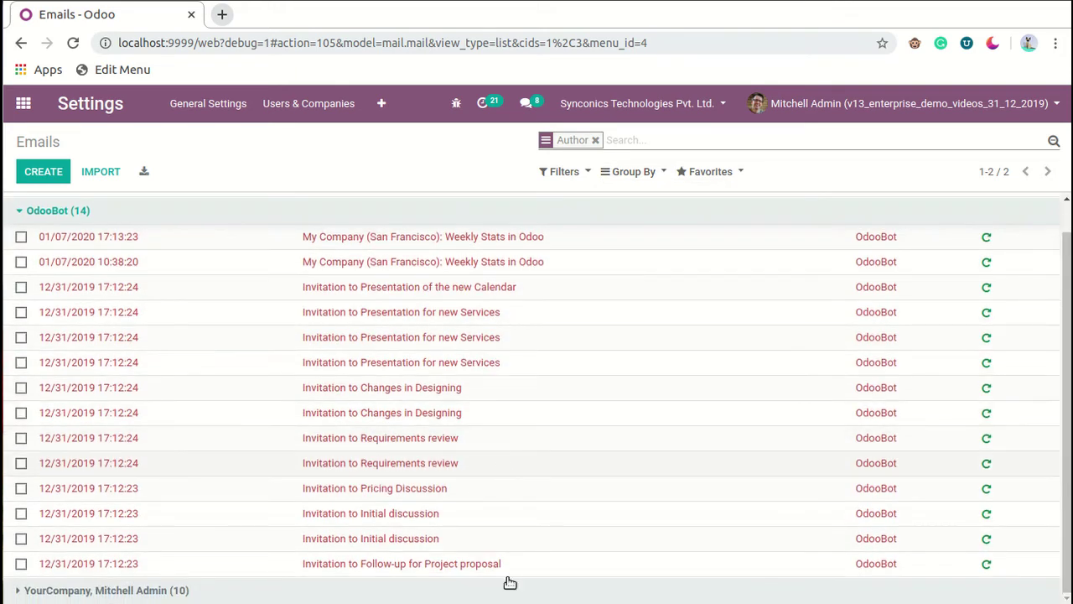
pyautogui.click(613, 591)
pyautogui.scroll(-3, 629, 536)
pyautogui.scroll(5, 628, 536)
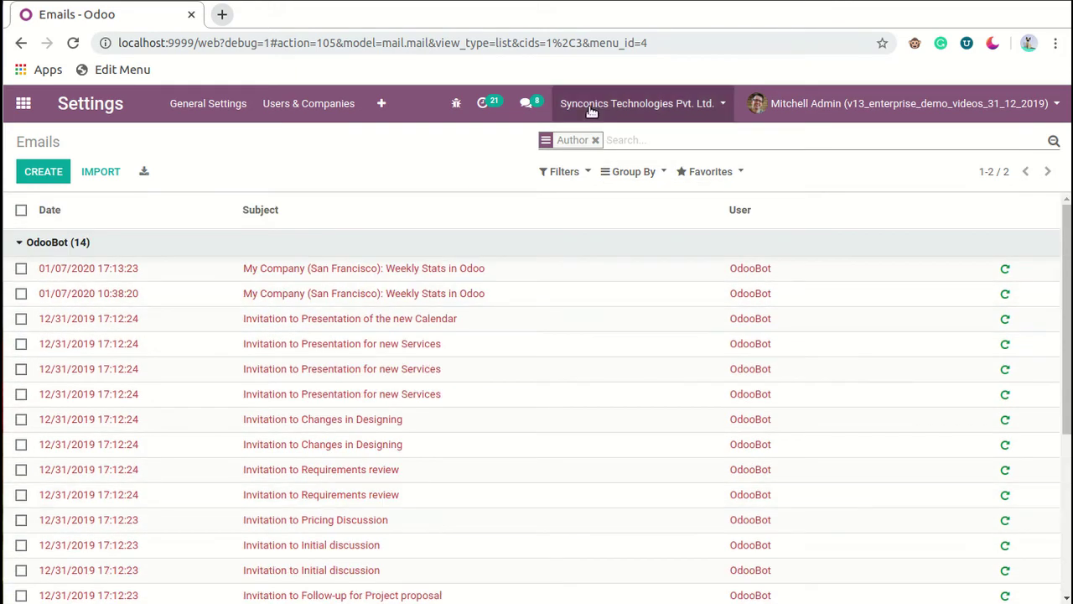
pyautogui.click(595, 140)
pyautogui.click(634, 172)
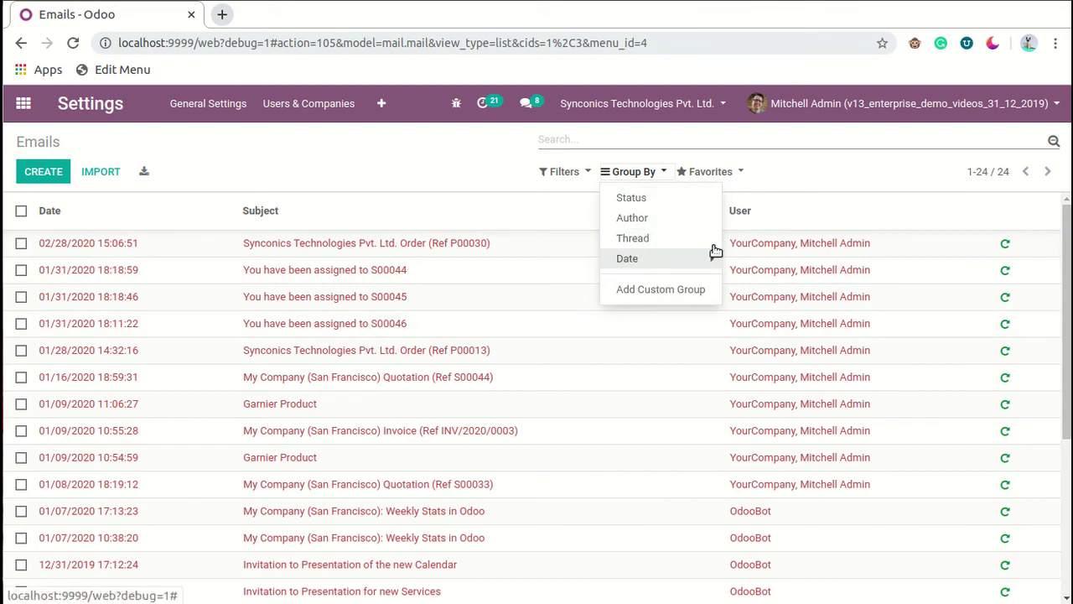
pyautogui.click(738, 173)
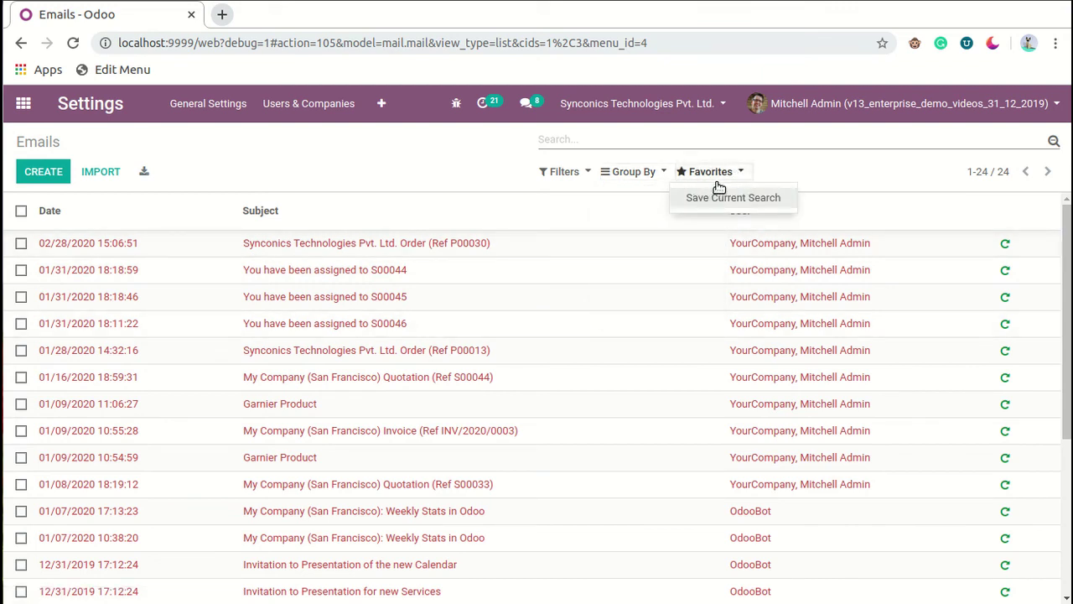
pyautogui.click(866, 182)
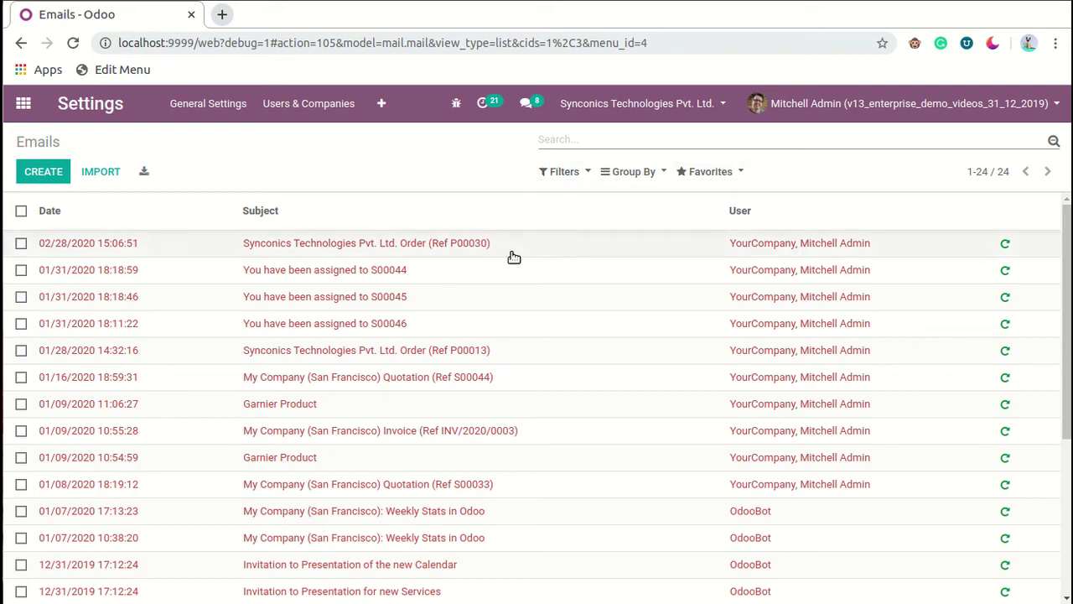
pyautogui.scroll(-3, 550, 314)
pyautogui.scroll(3, 550, 319)
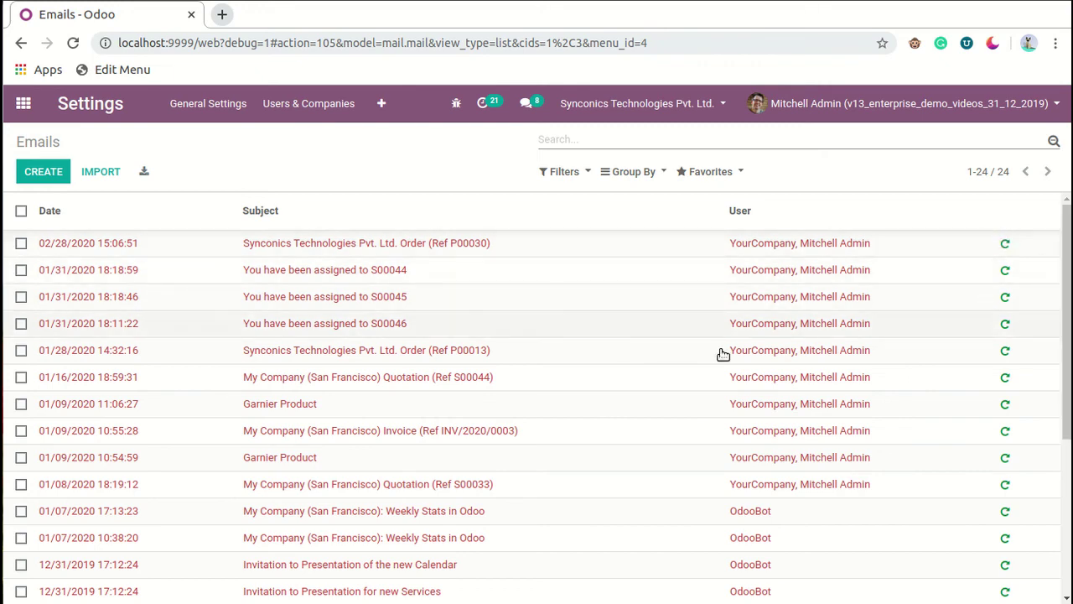
pyautogui.scroll(-3, 694, 375)
pyautogui.scroll(3, 696, 378)
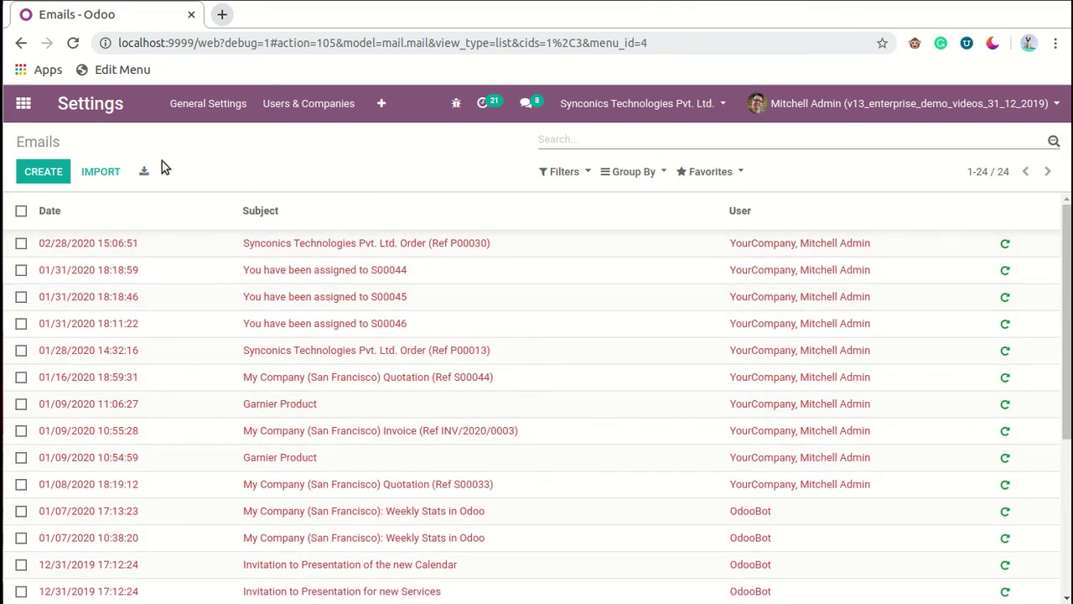
pyautogui.click(21, 212)
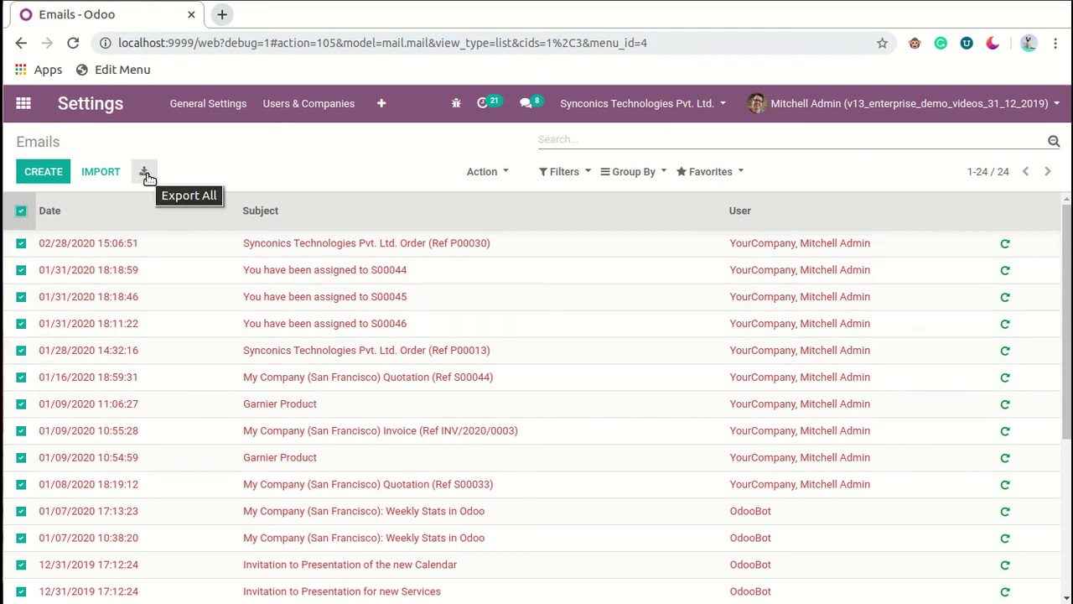
pyautogui.click(22, 212)
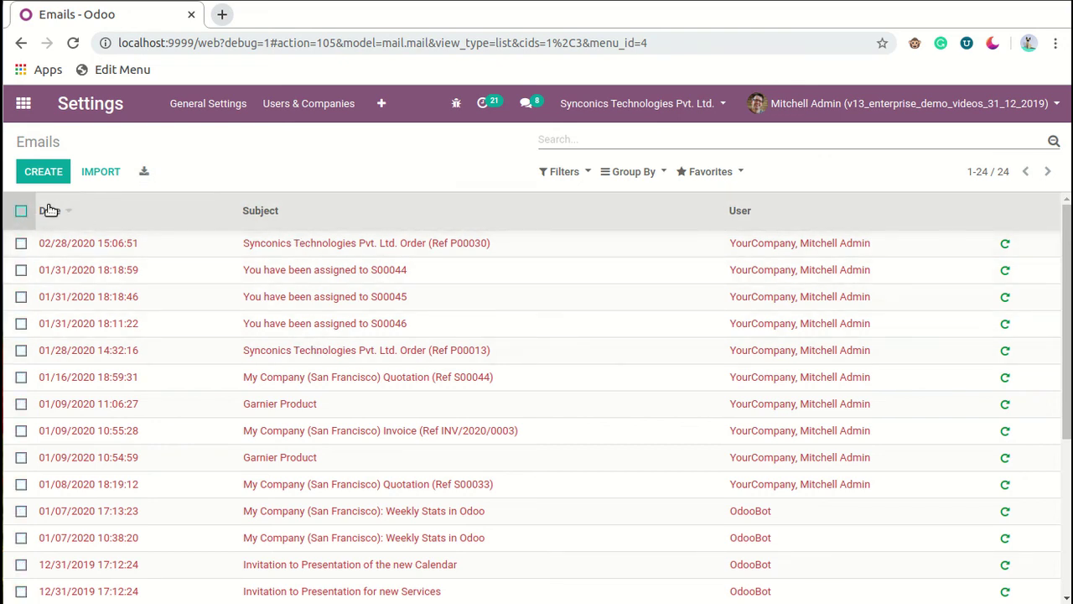